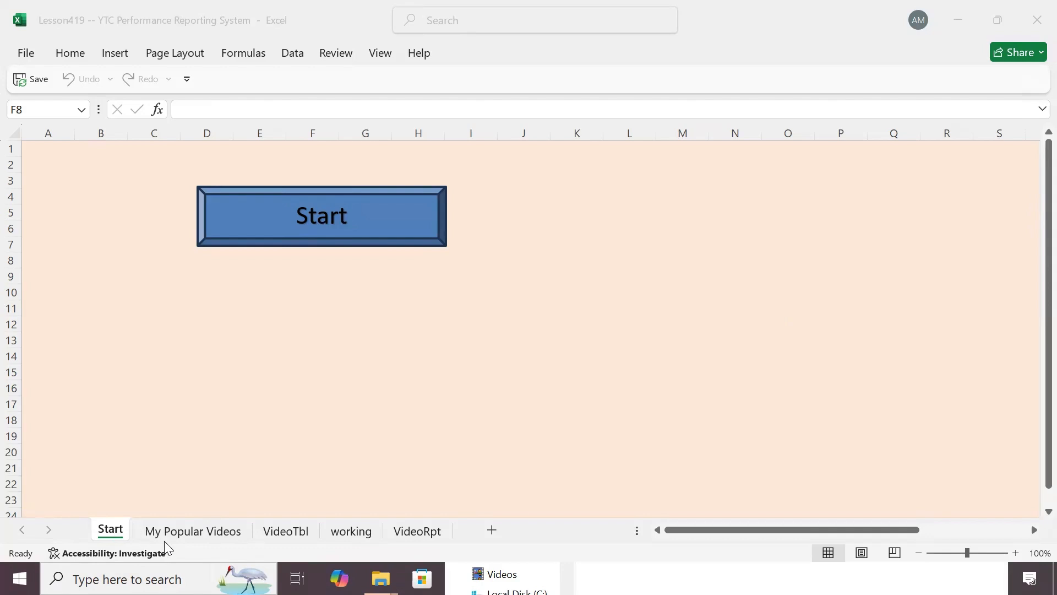
Step: Switch to File Explorer and open the Monthly Files folder
click(274, 531)
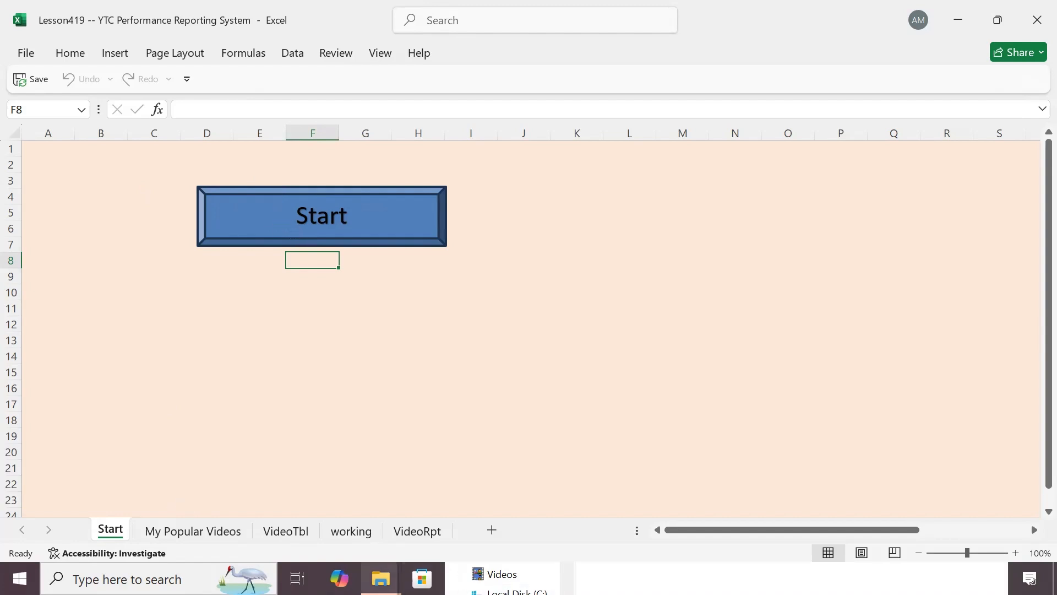
right_click(381, 578)
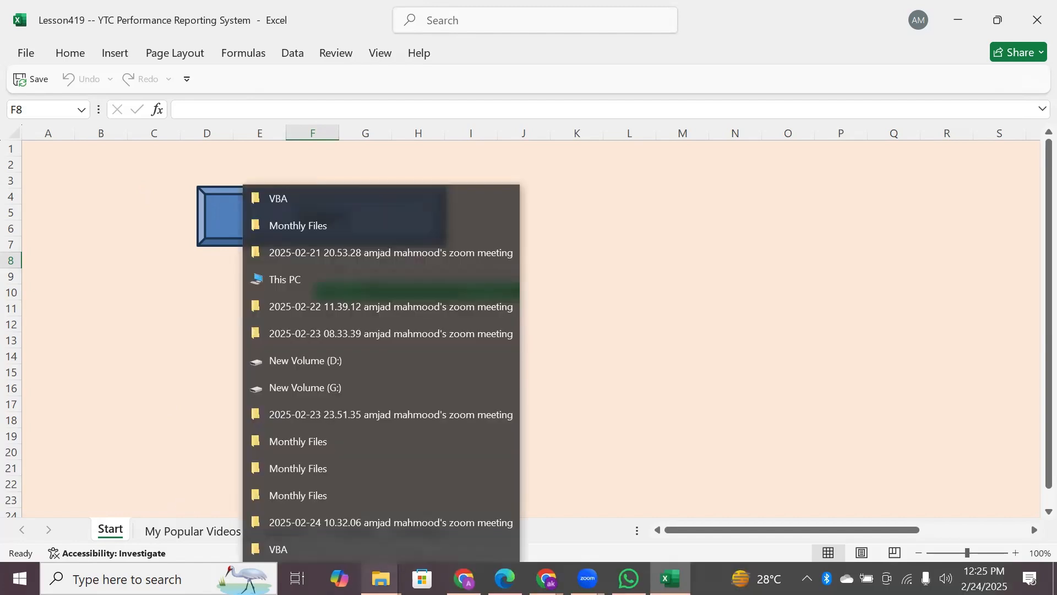
click(329, 496)
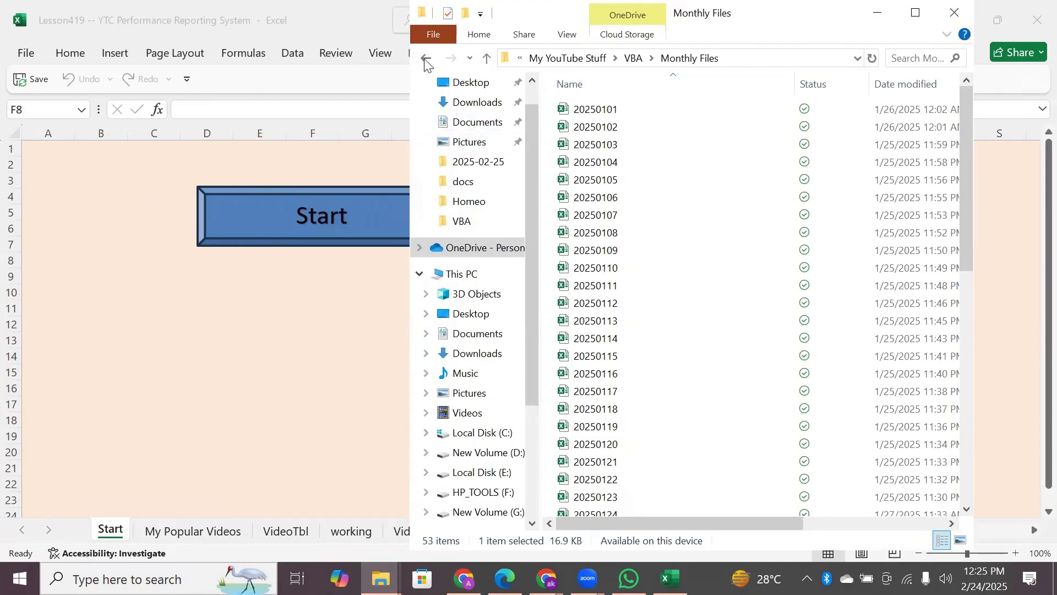
Step: Look through the daily workbooks in the Monthly Files folder, from 20250101 to 20250222
click(580, 113)
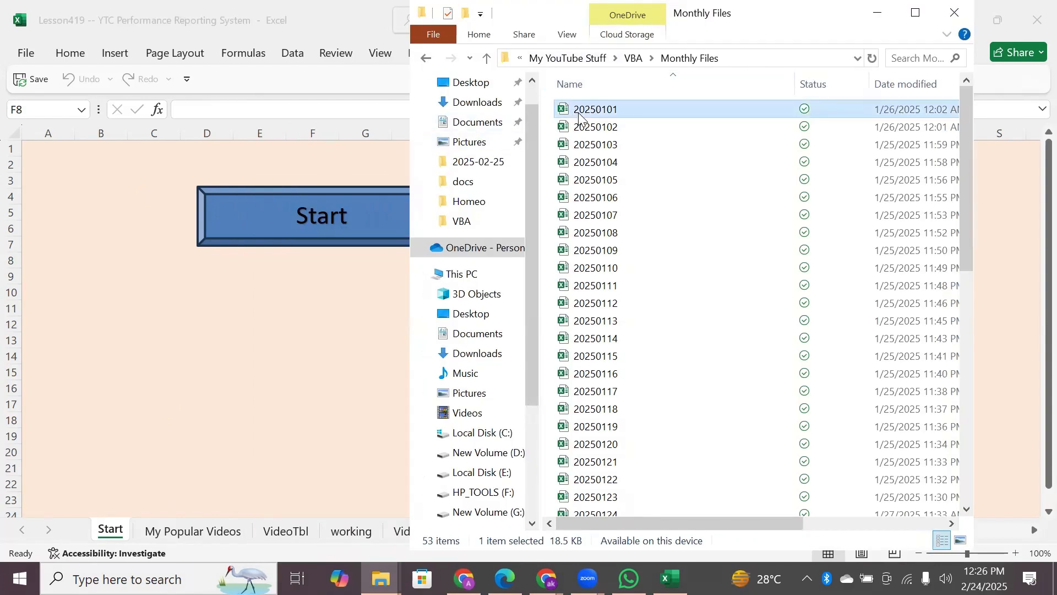
click(603, 145)
click(715, 216)
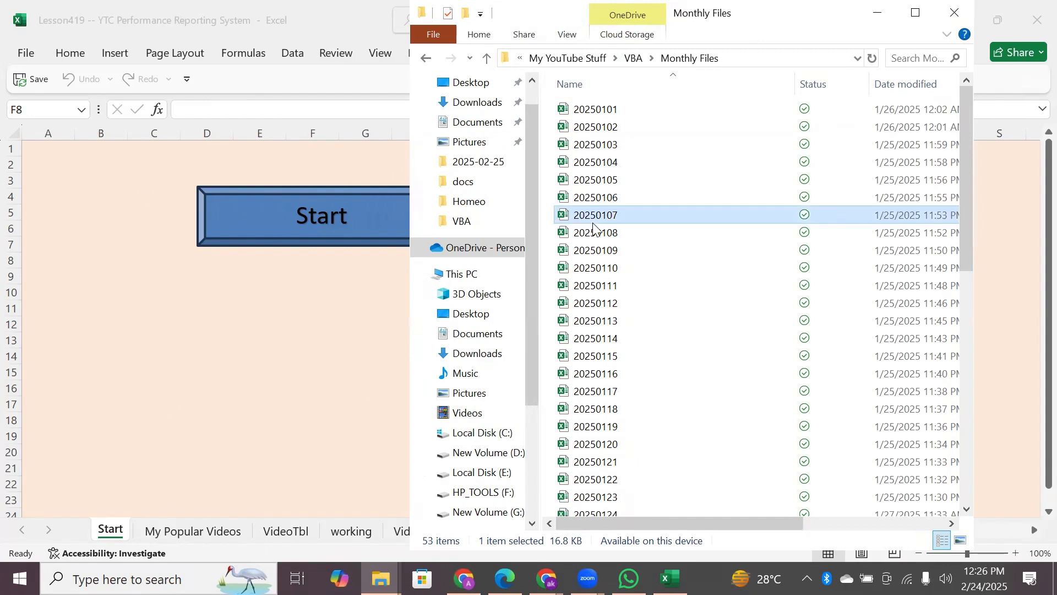
click(598, 394)
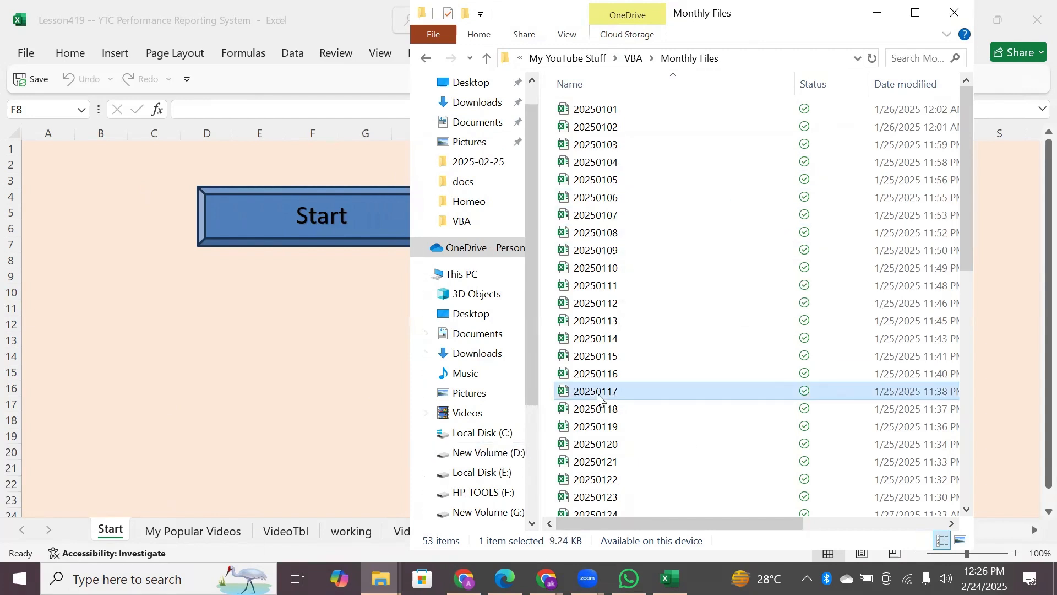
click(595, 432)
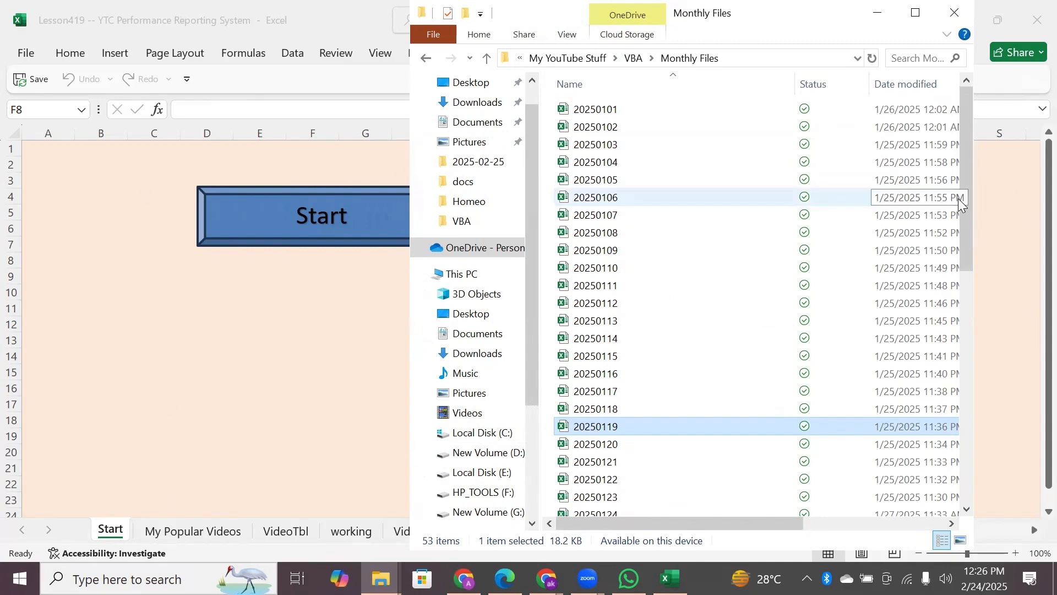
drag(970, 189, 964, 496)
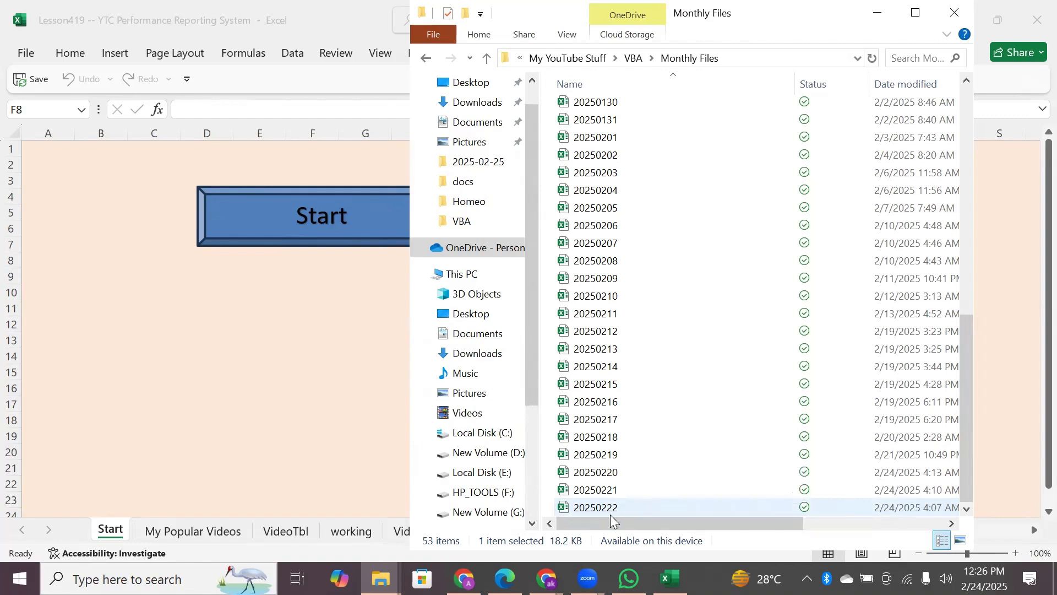
click(565, 507)
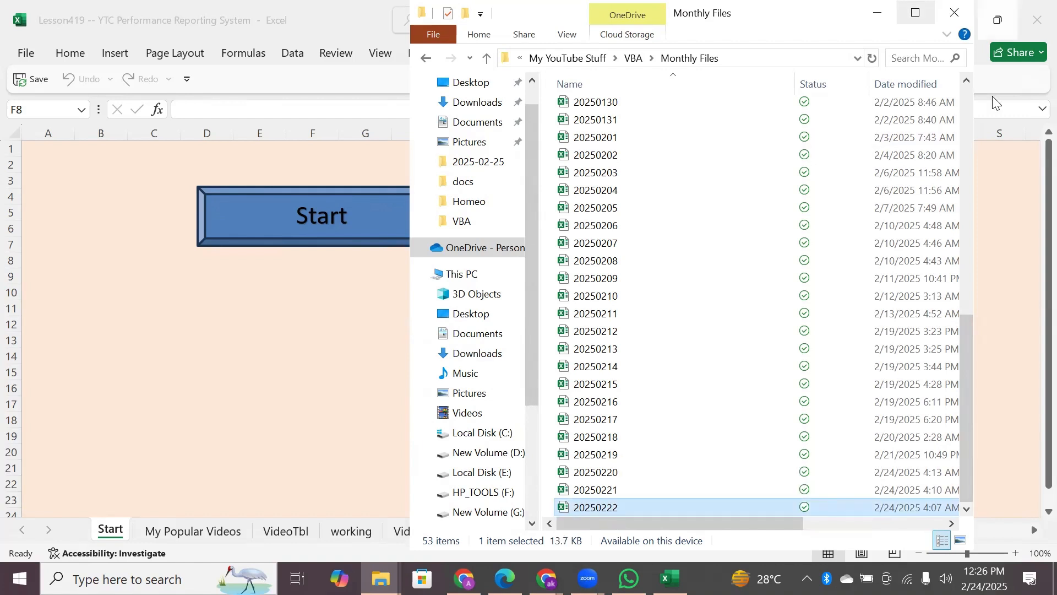
drag(967, 358, 938, 173)
scroll(939, 174, up, 2)
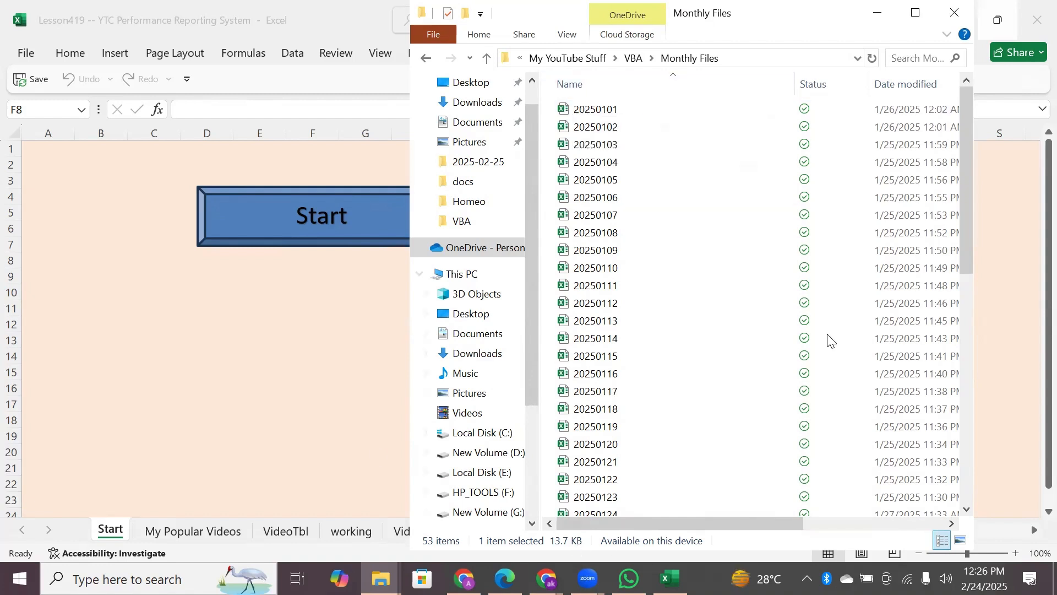
Step: Return to Excel and examine the Video title, Video publish time, Duration and Views columns on the VideoTbl sheet
click(193, 380)
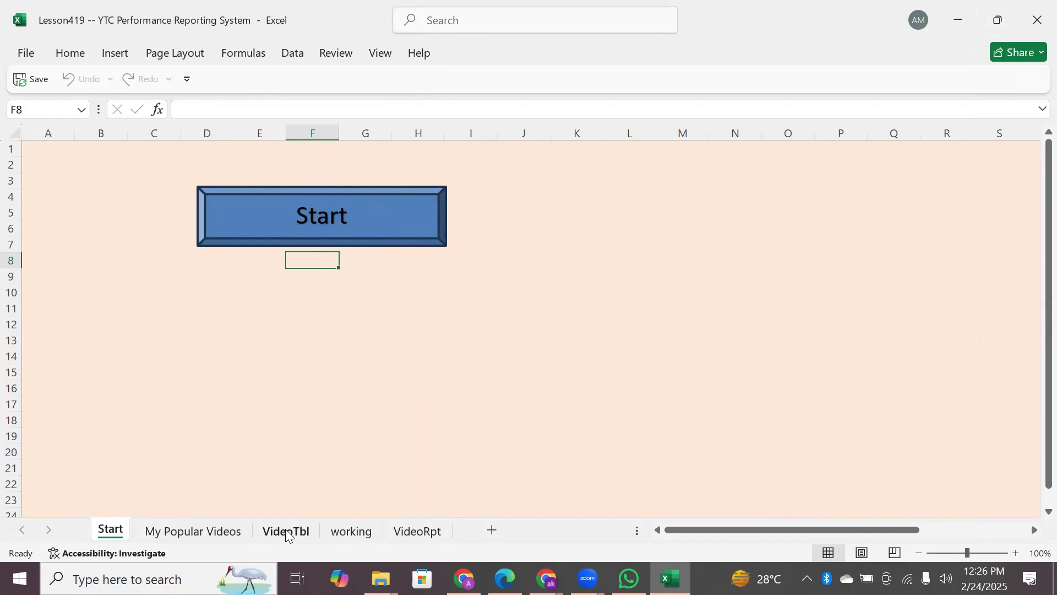
click(286, 533)
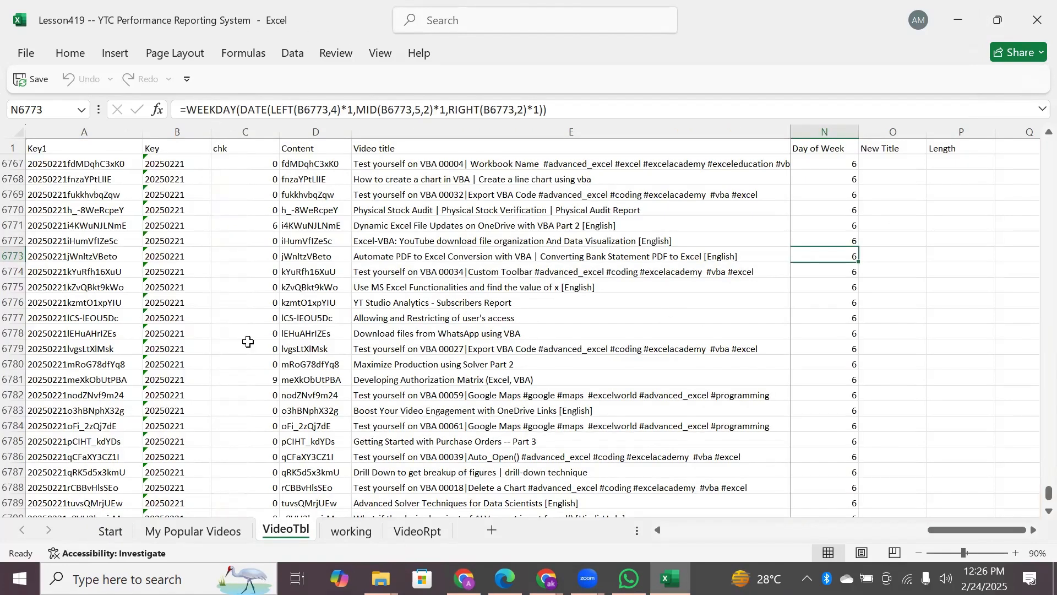
click(742, 147)
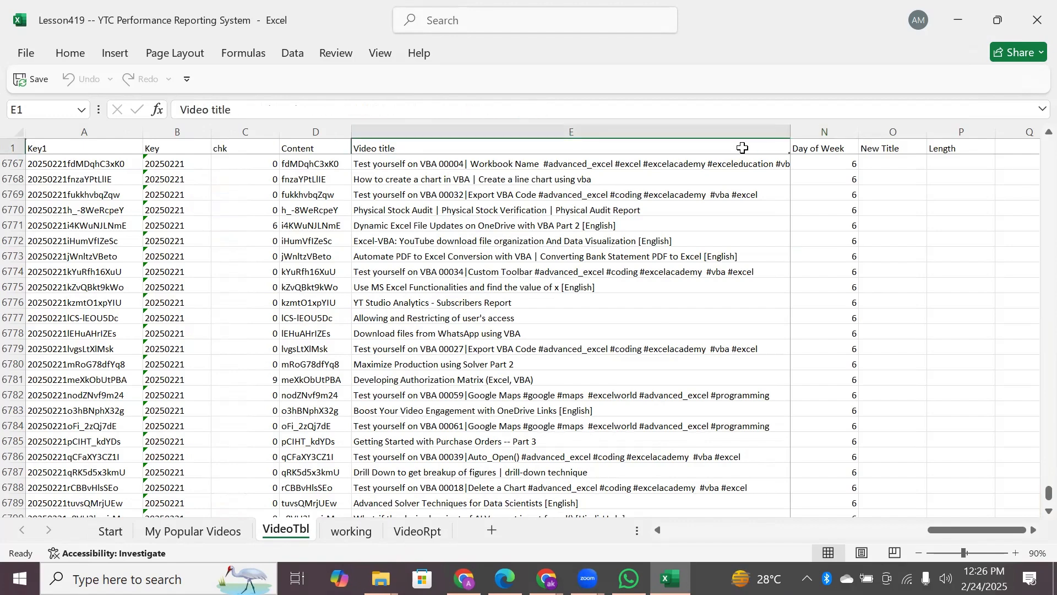
key(Right)
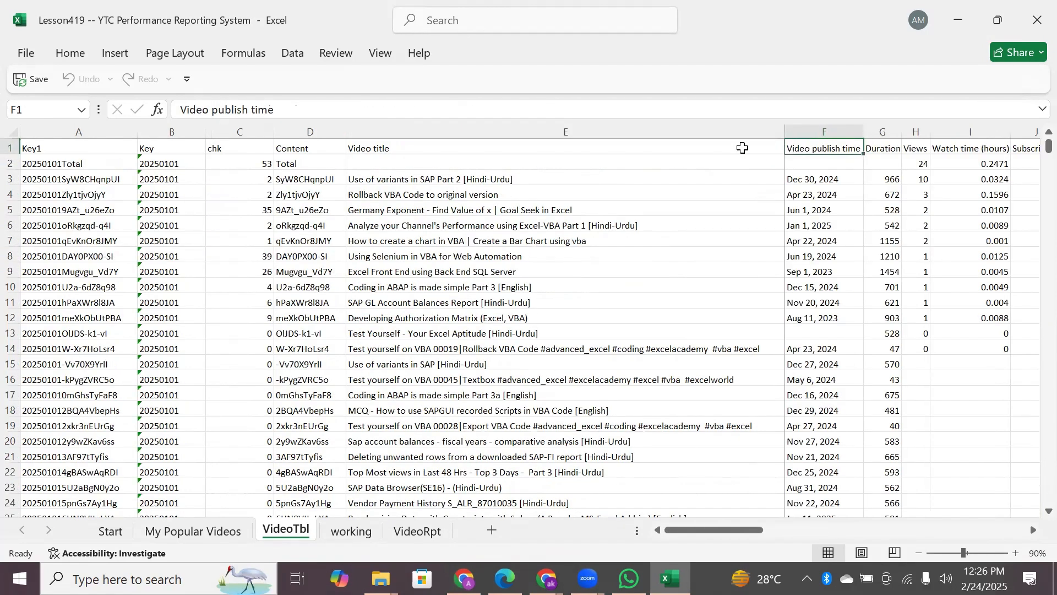
key(Right)
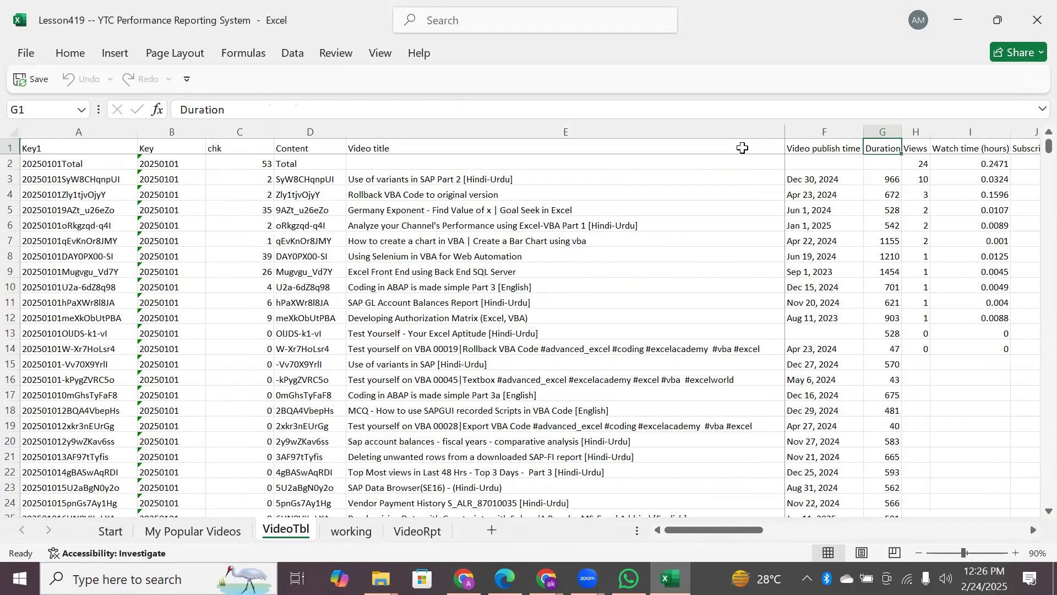
key(Right)
key(Down)
key(Down)
key(Down)
key(Up)
key(Up)
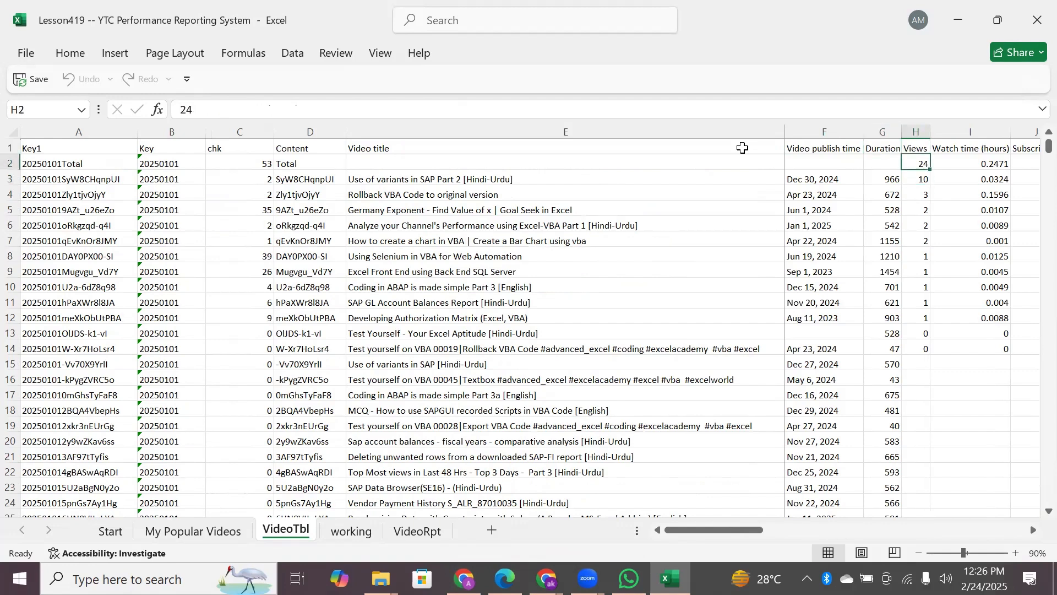
key(Up)
Step: Examine the remaining VideoTbl headers from Watch time to Day of Week, then return to the key columns at the start of the table
key(Right)
key(Right)
key(Right)
key(Left)
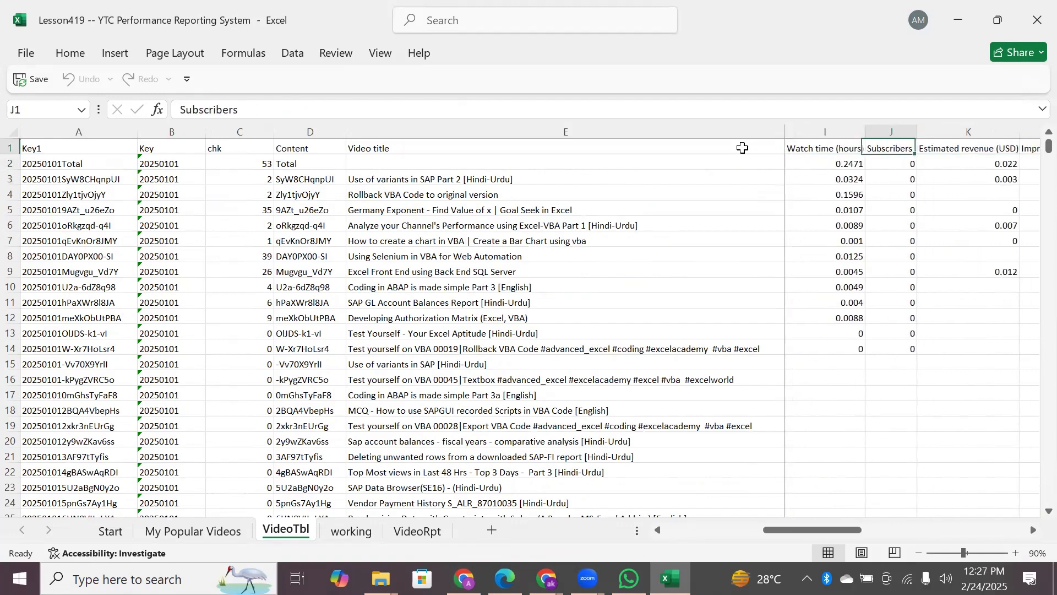
key(Right)
key(Right)
key(Left)
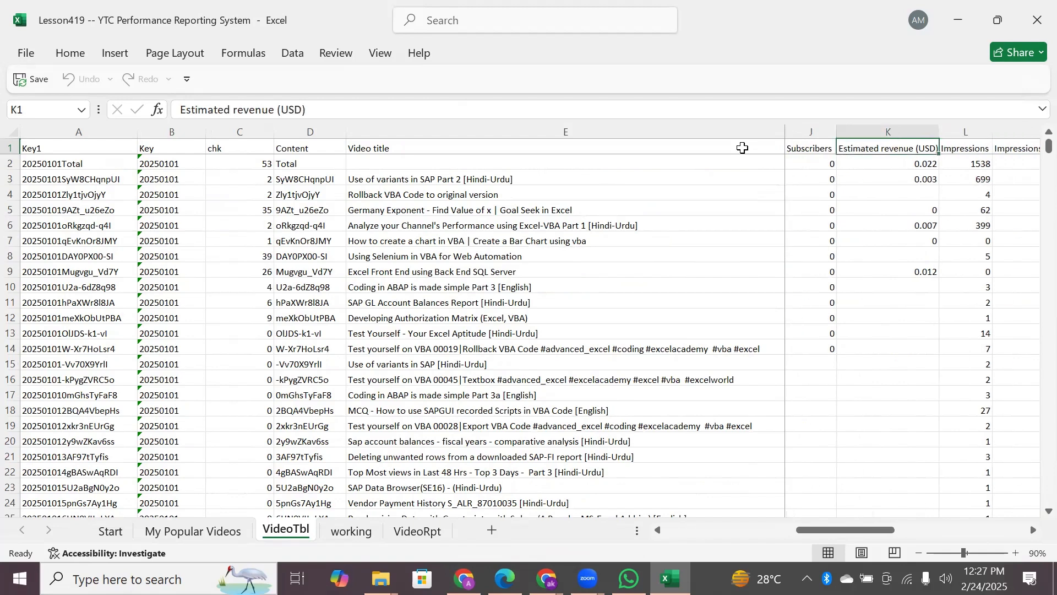
key(Right)
key(Right)
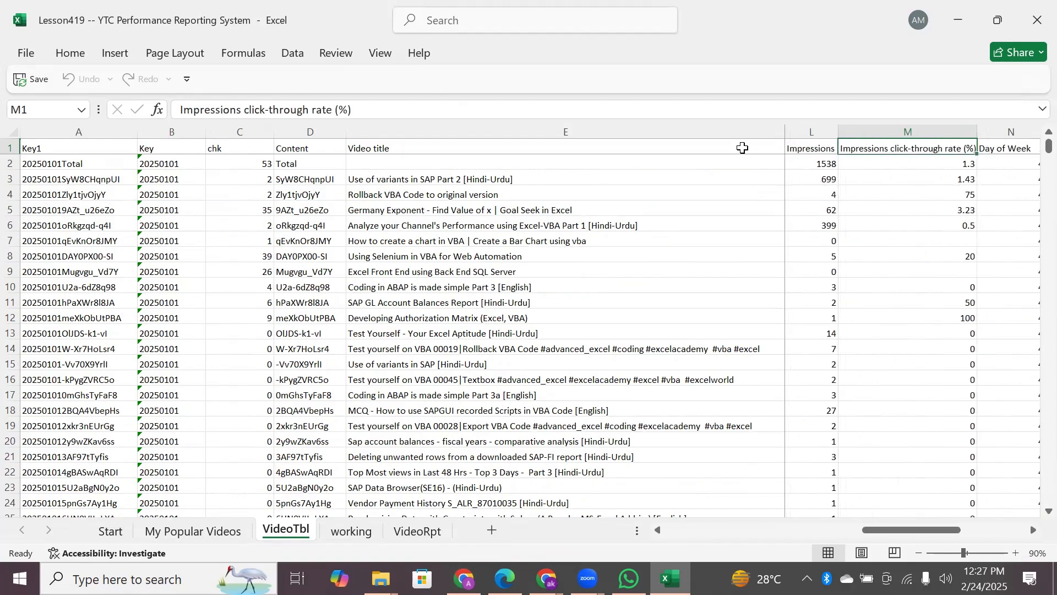
key(Right)
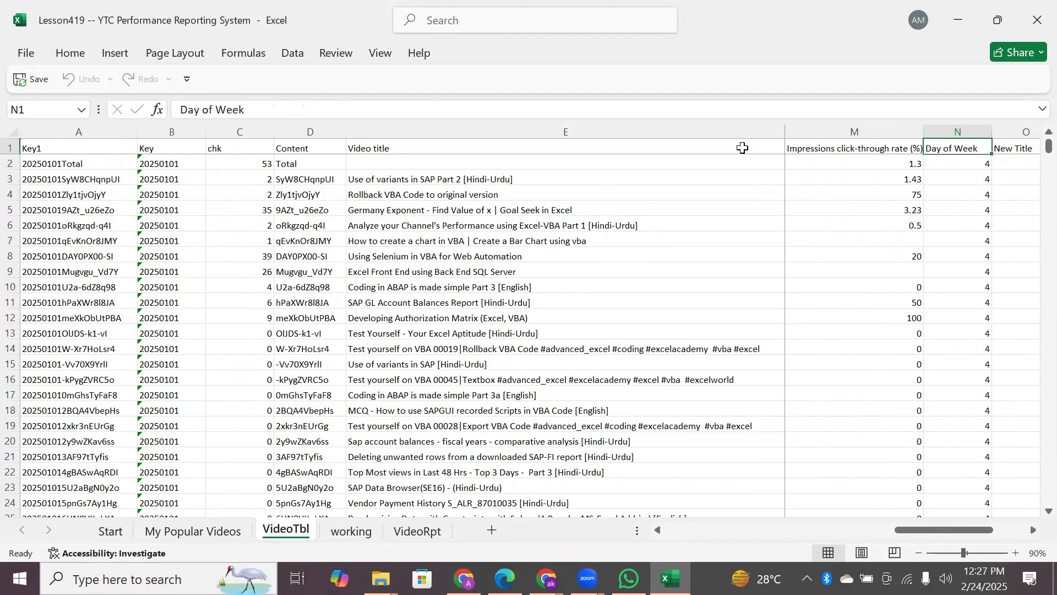
key(Left)
key(Left)
key(Left)
key(Home)
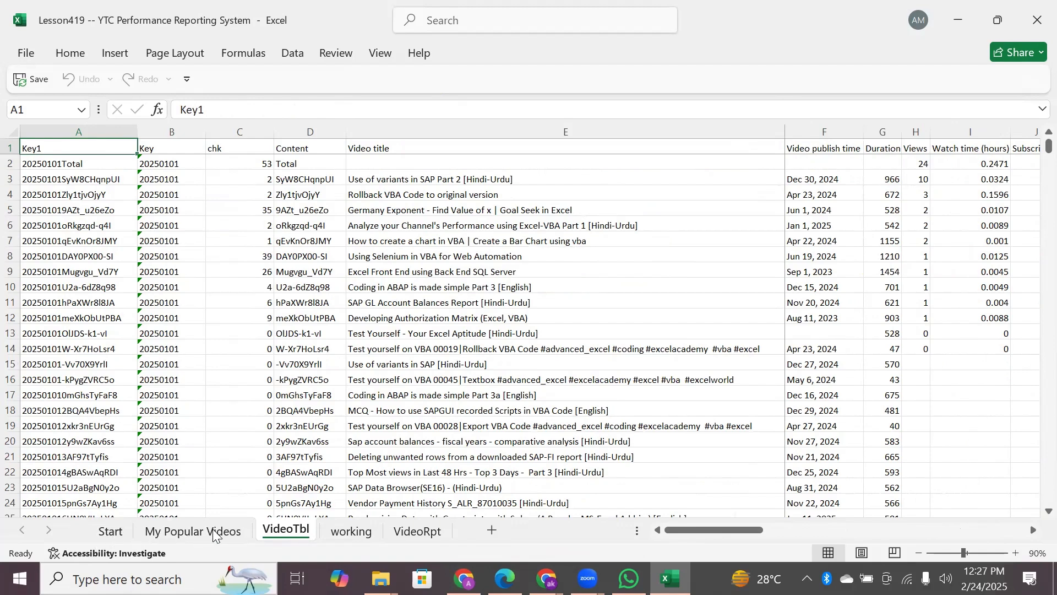
click(158, 177)
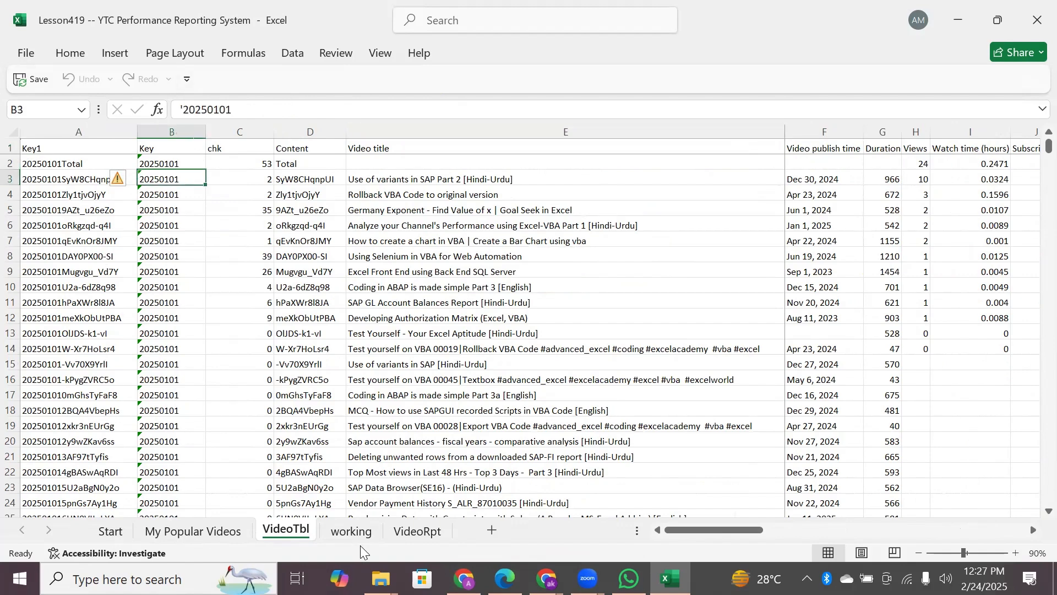
Step: Open the VideoRpt sheet, dismiss the AutoFilter message and decline the refresh
click(403, 536)
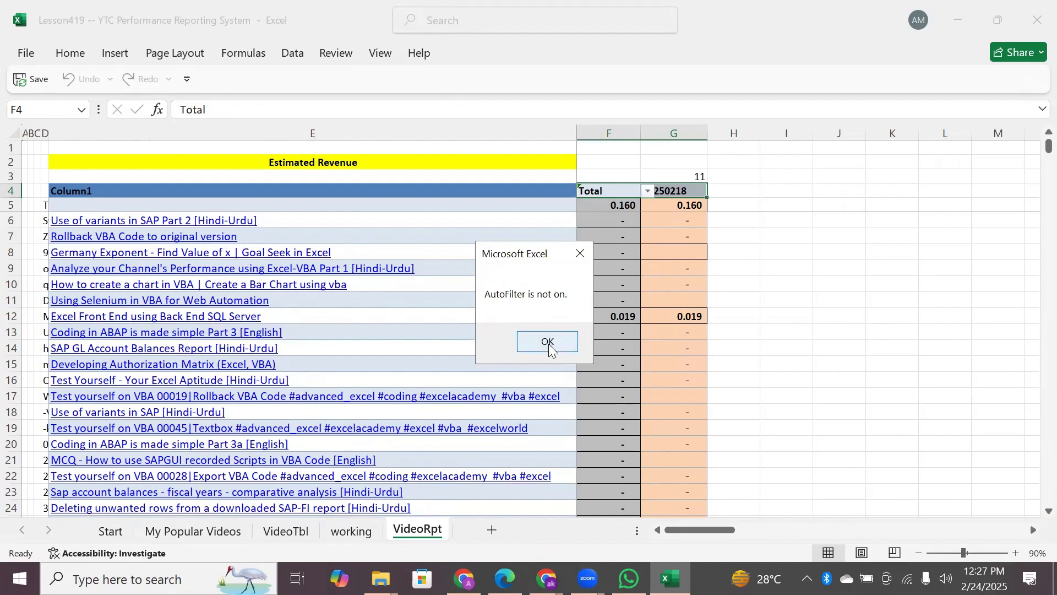
click(548, 345)
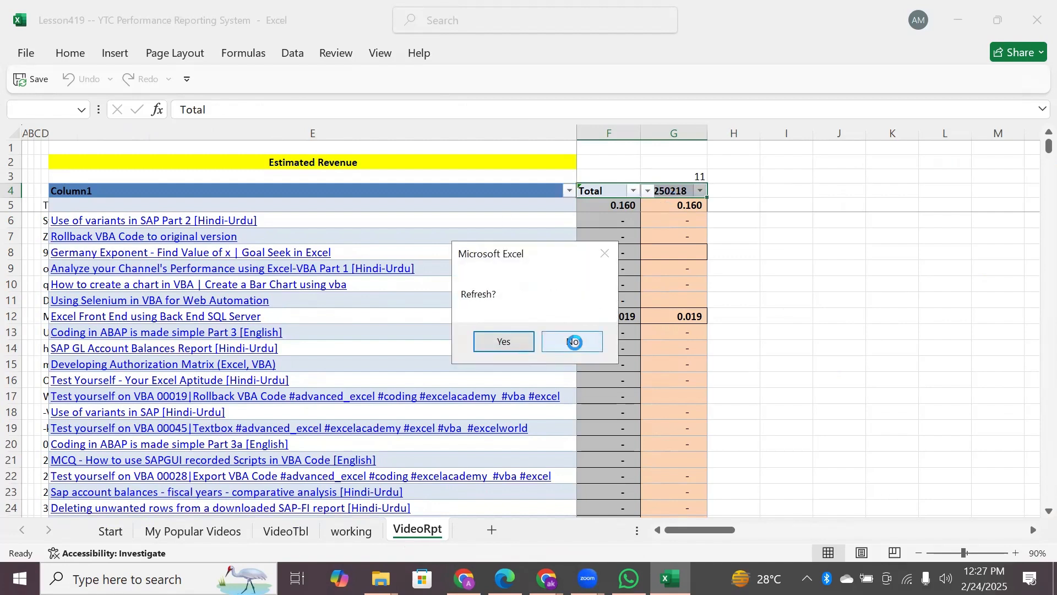
click(572, 341)
Step: Examine the 20250218 column of the Estimated Revenue report and the lookup formulas in its rows
click(668, 191)
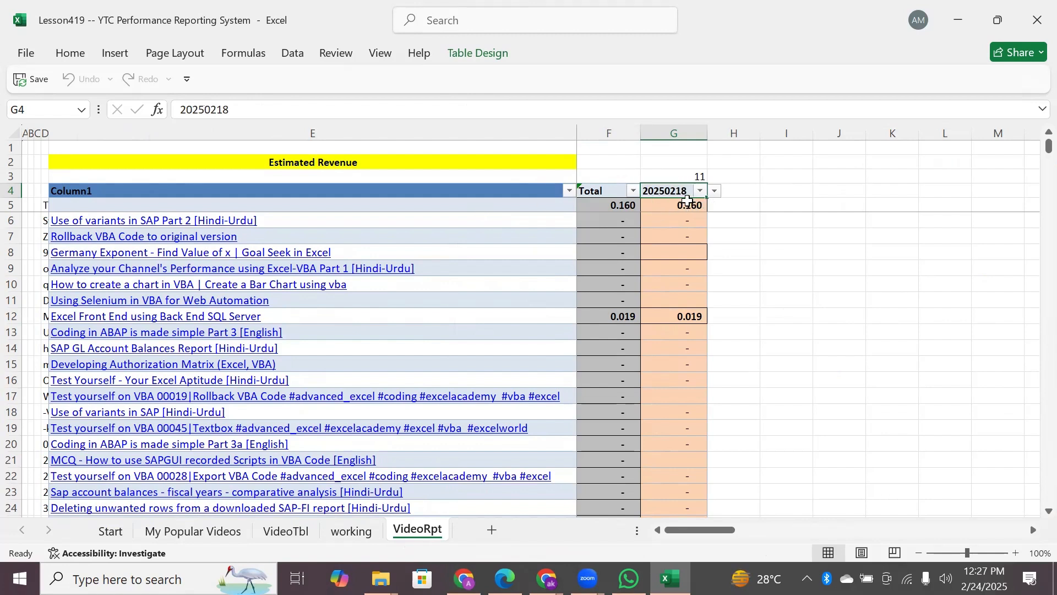
click(686, 205)
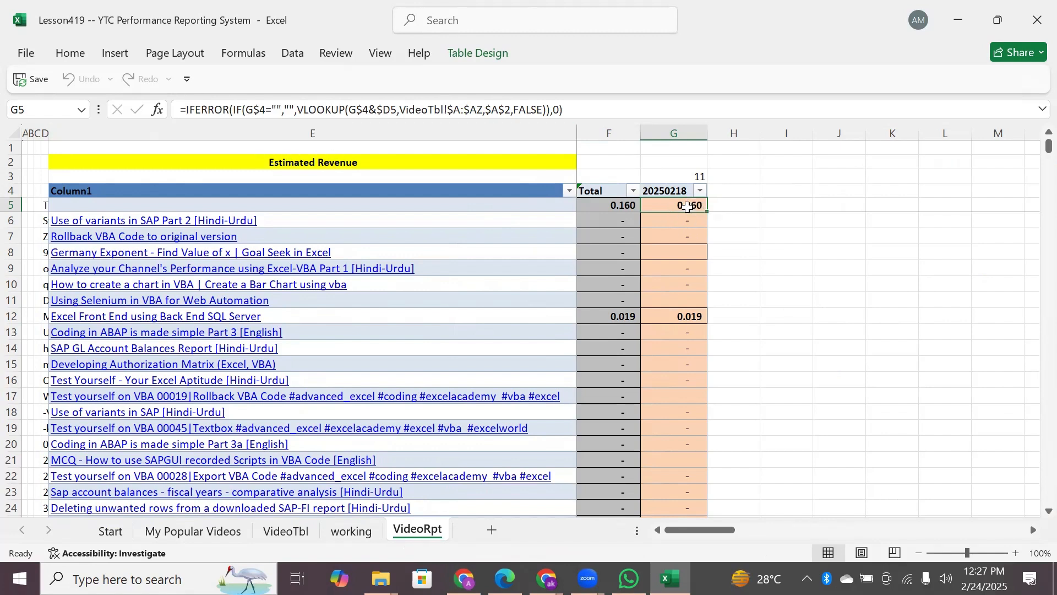
drag(687, 220, 667, 552)
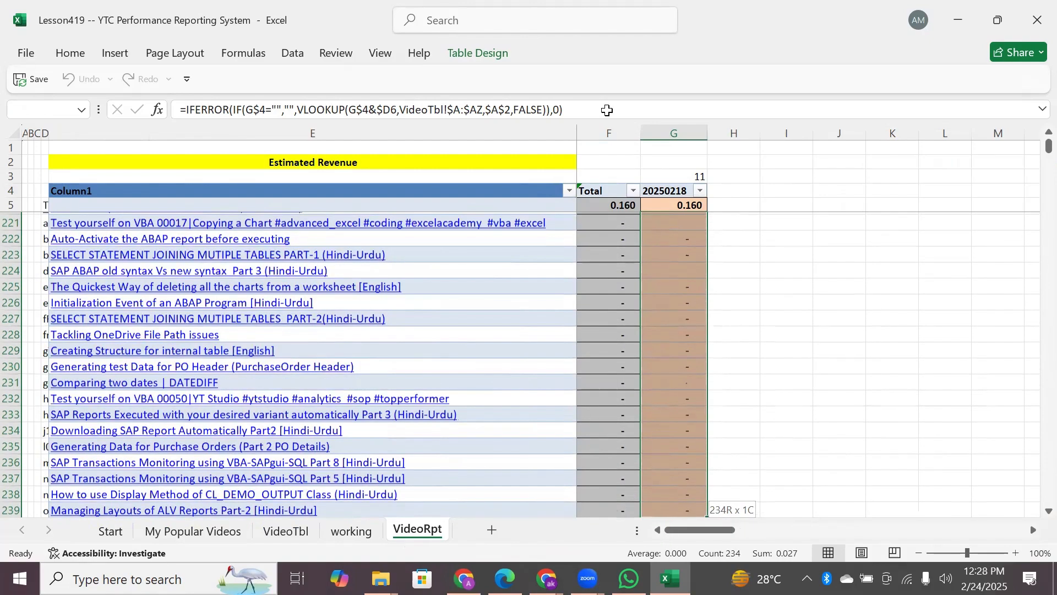
drag(607, 110, 608, 107)
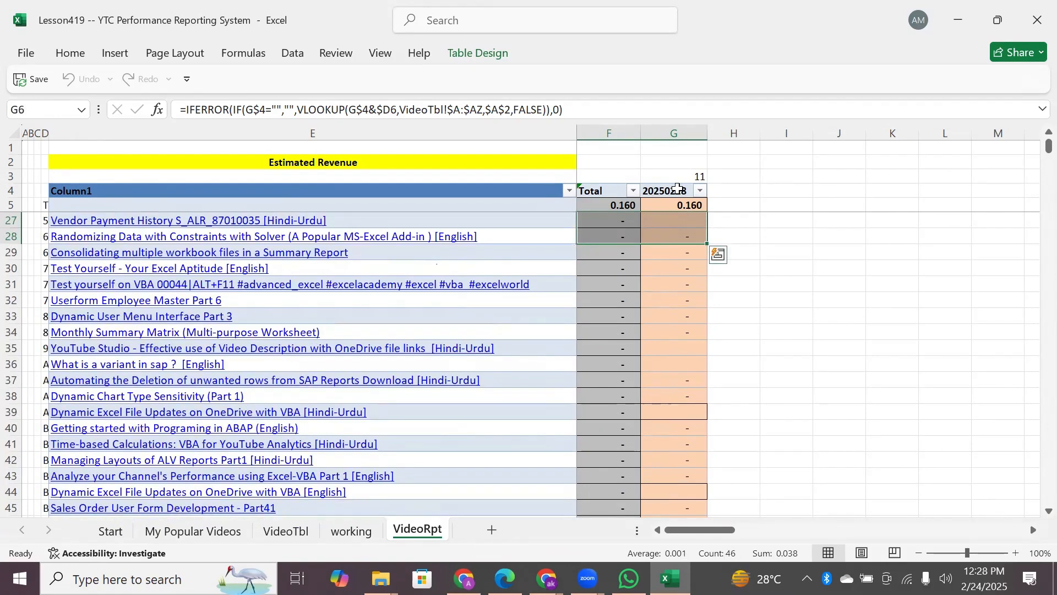
Step: Filter the 20250218 column to exclude the "-" entries and the blanks
click(678, 188)
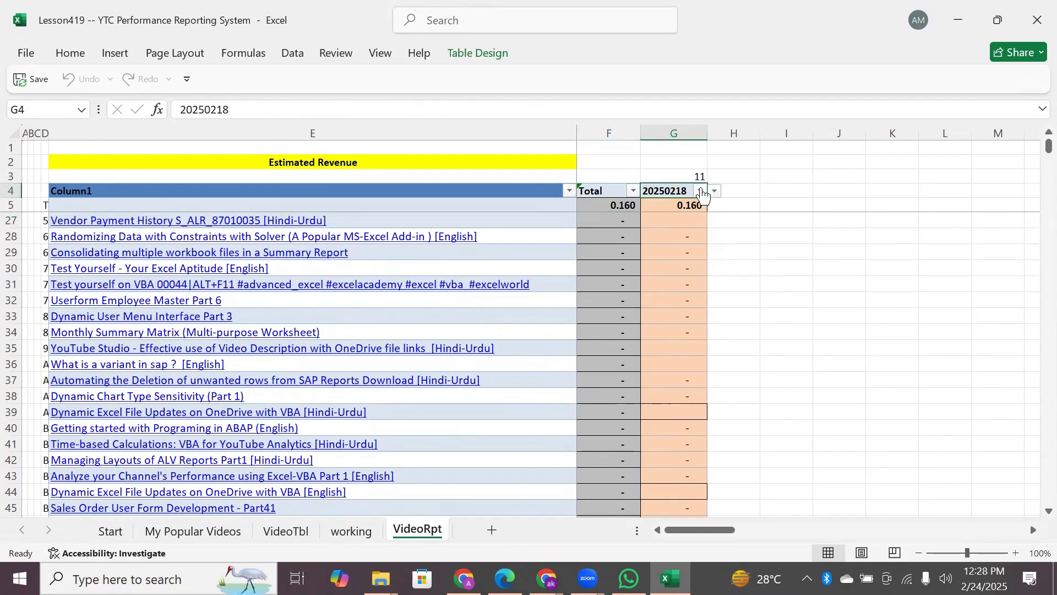
click(699, 190)
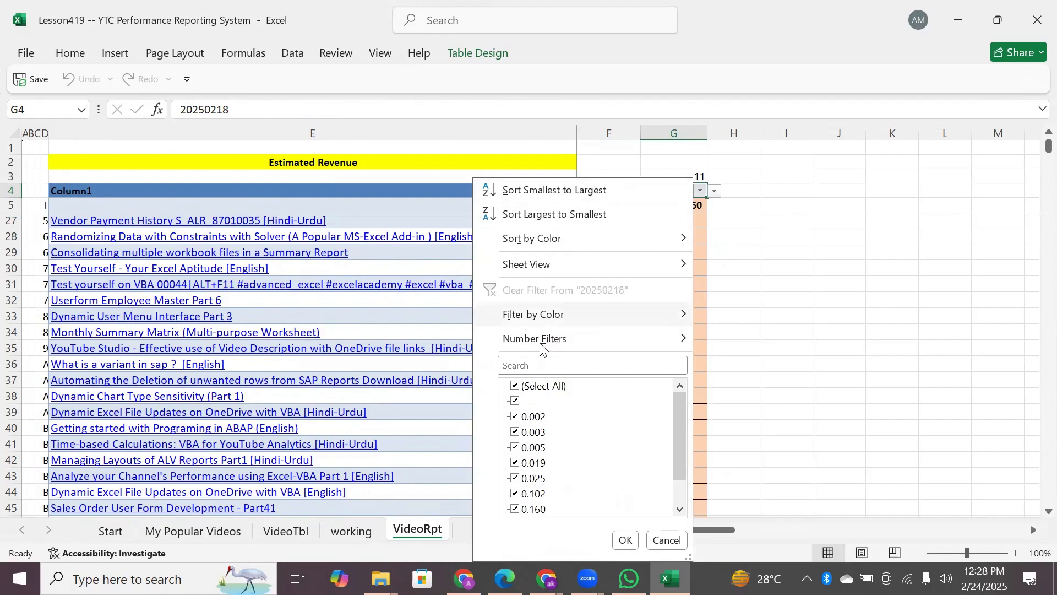
click(515, 401)
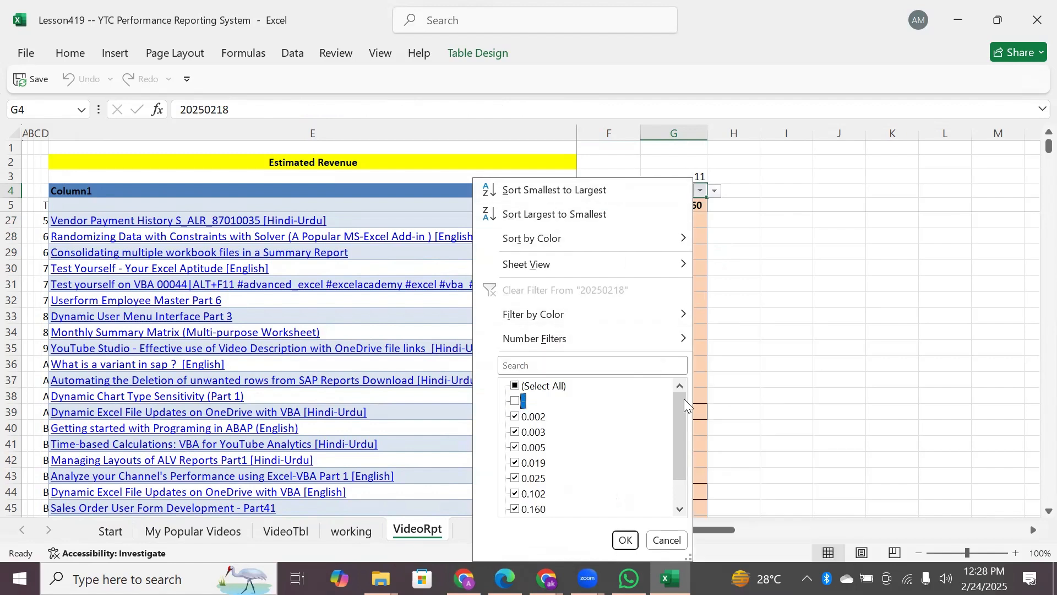
drag(684, 399, 677, 480)
click(516, 494)
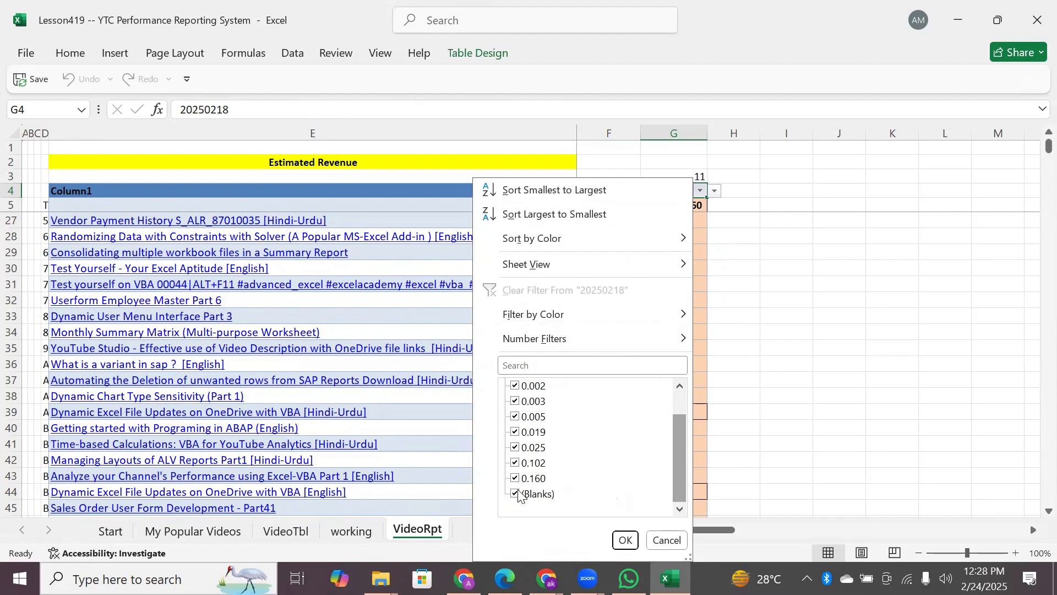
click(625, 539)
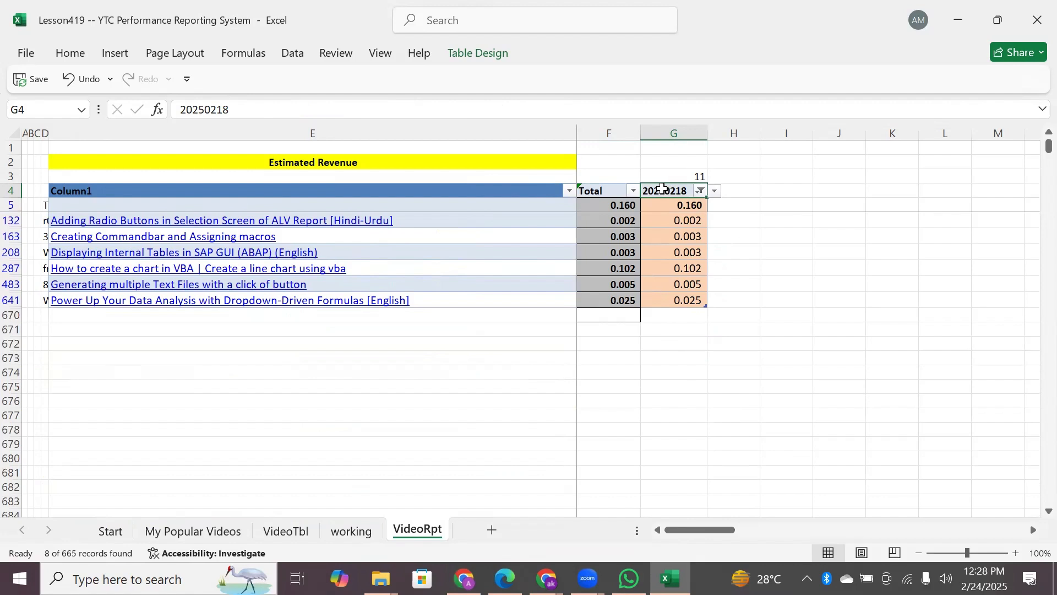
Step: Go through the filtered revenue rows down to "How to create a chart in VBA" and check its Total formula
key(Down)
key(Down)
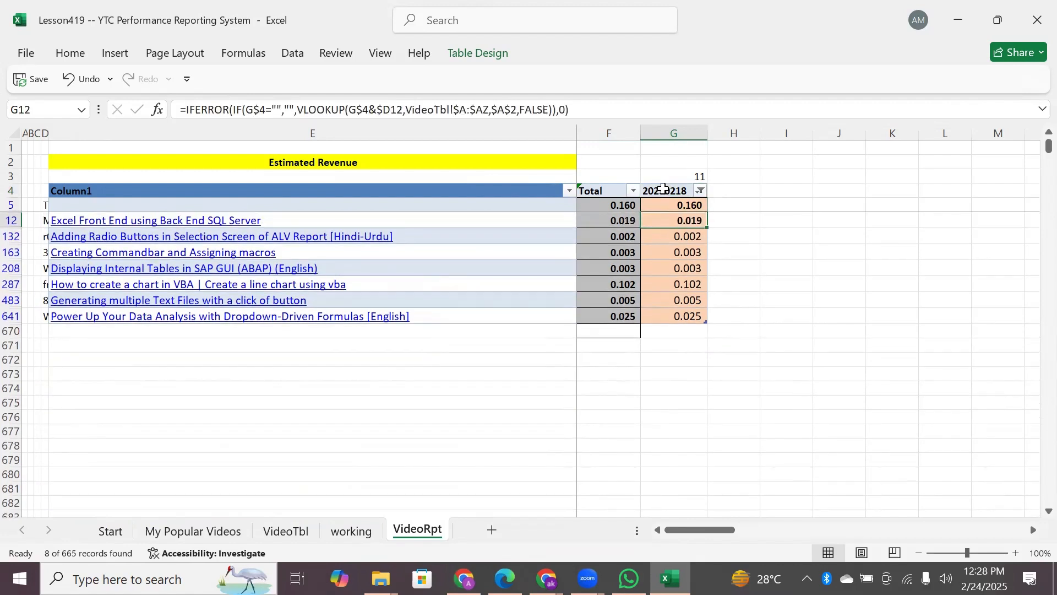
key(Down)
key(Down)
key(Down)
key(Down)
key(Left)
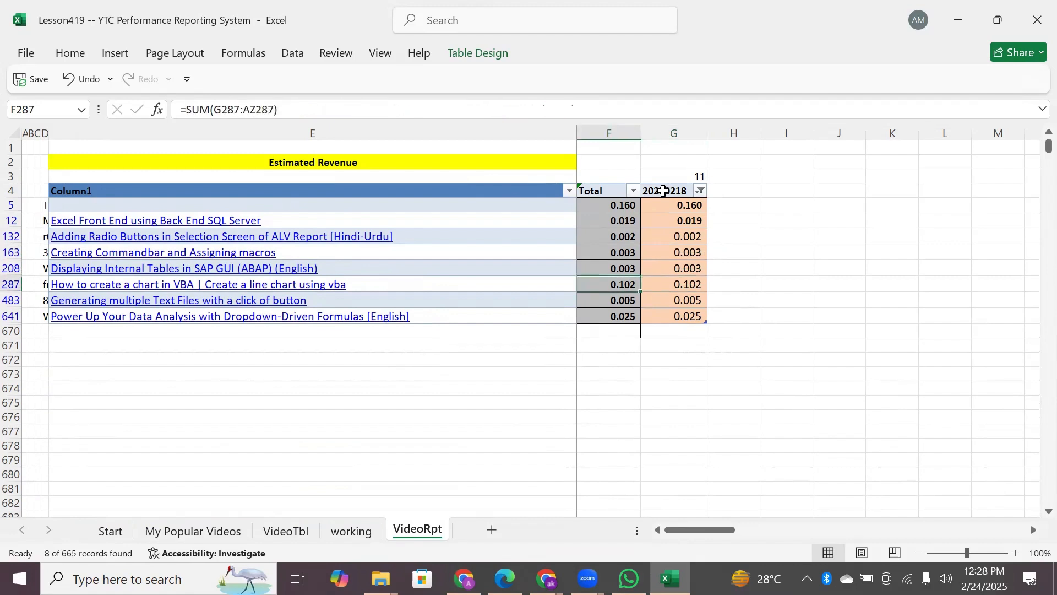
Step: Compare the title, Total and 20250218 lookup formulas in the "How to create a chart in VBA" row
key(Left)
key(Left)
key(Left)
key(Right)
key(Right)
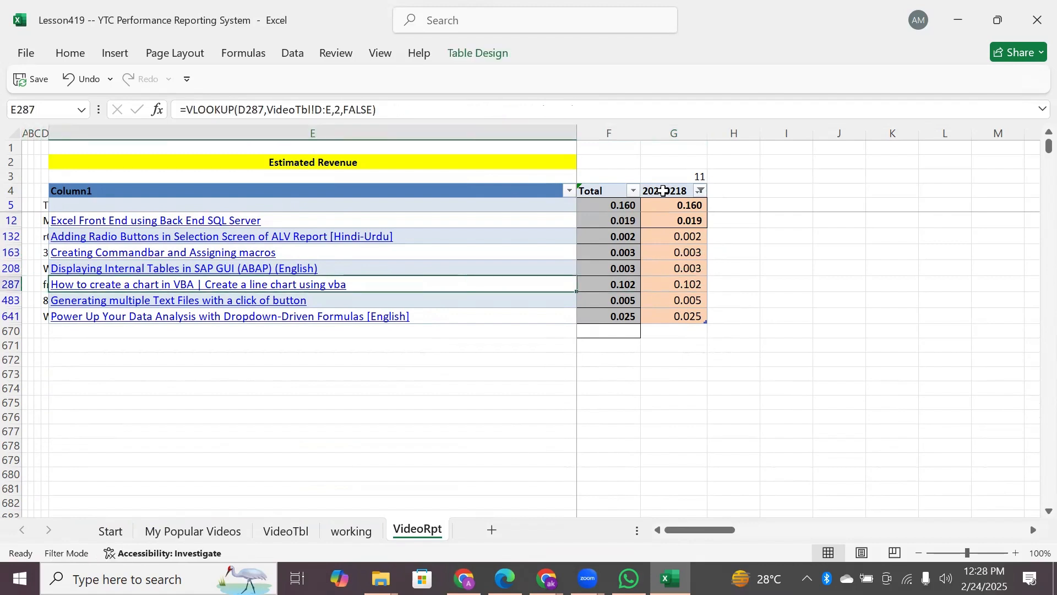
key(Right)
key(Right)
key(Right)
key(Left)
key(Left)
key(Left)
key(Right)
key(Right)
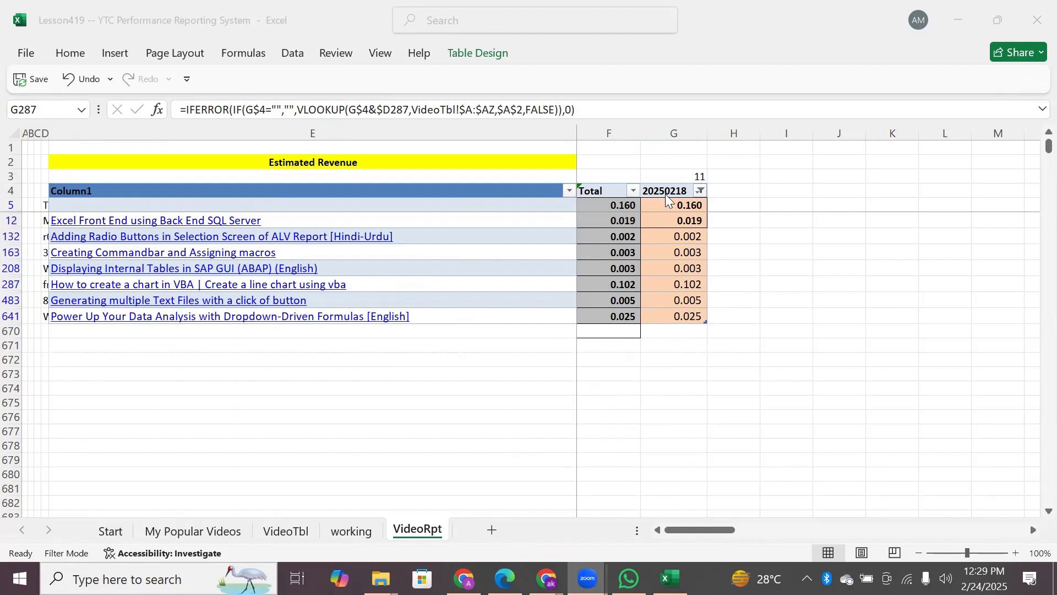
Step: Switch to YouTube Studio in Chrome and open the channel's detailed analytics report by content
mouse_move(547, 579)
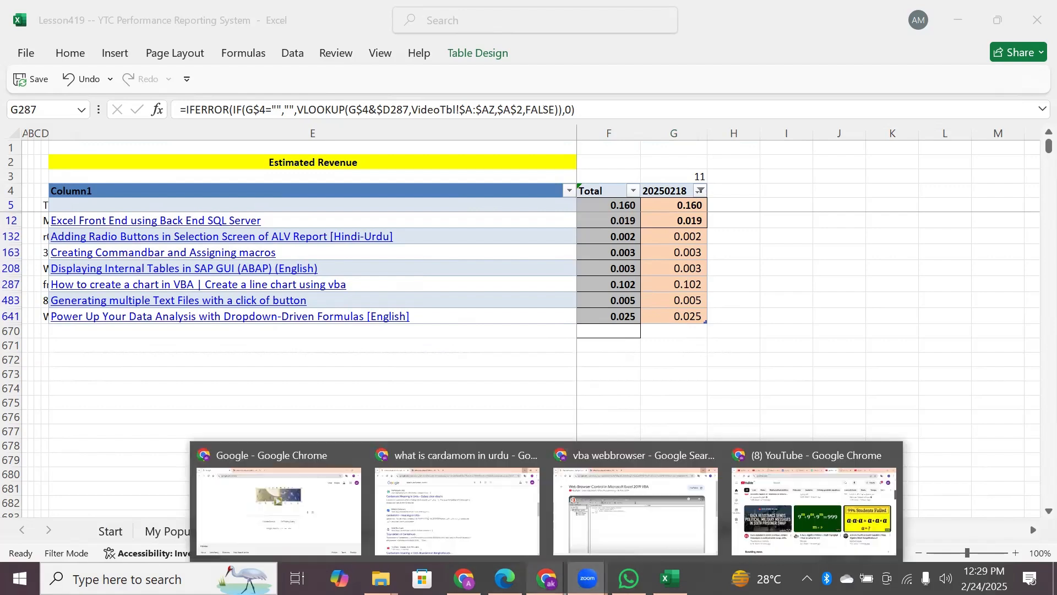
mouse_move(464, 578)
click(466, 533)
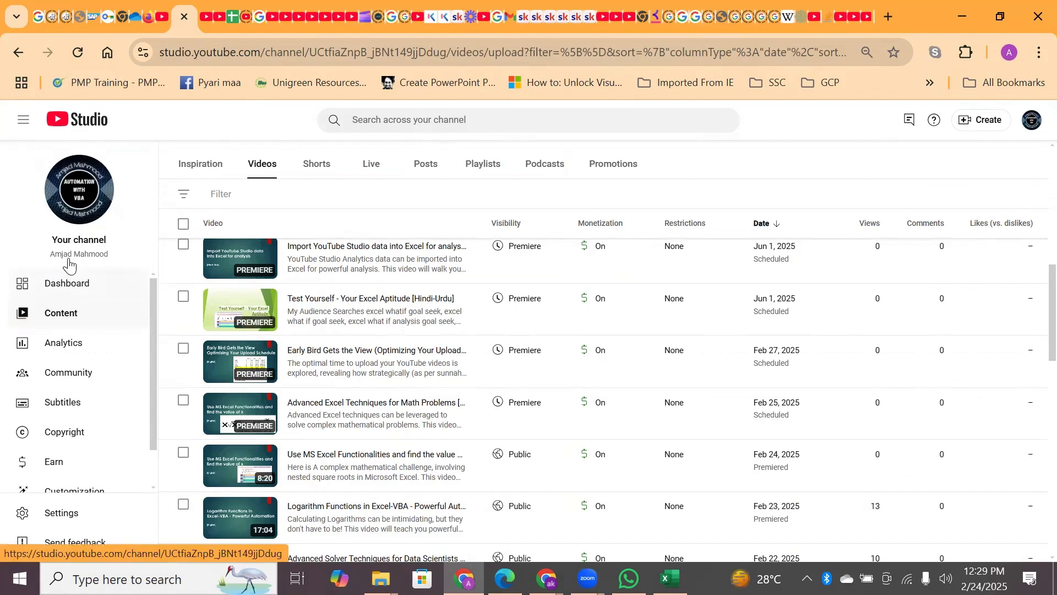
click(63, 343)
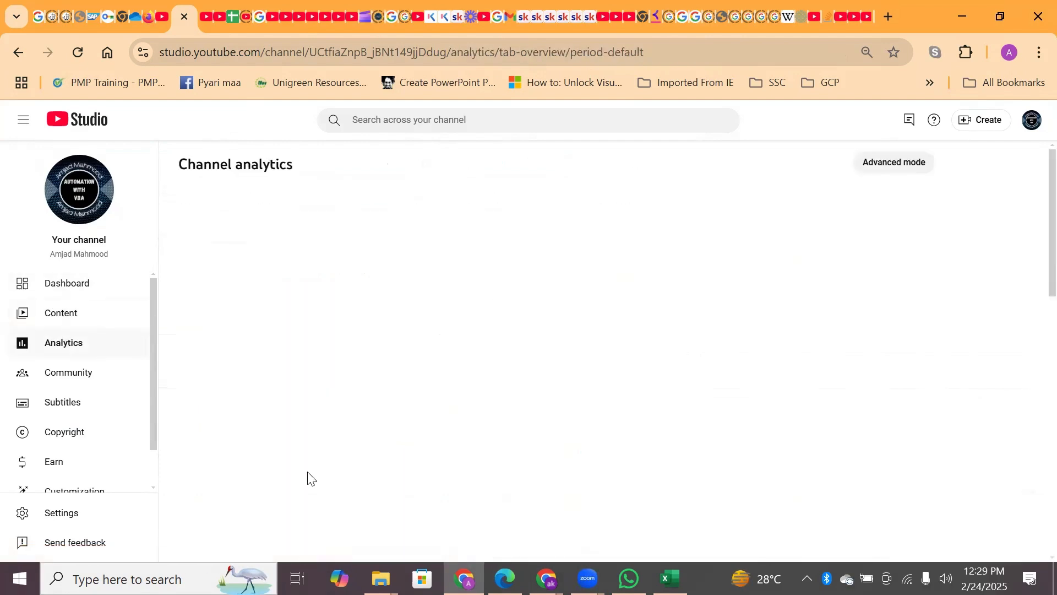
click(215, 522)
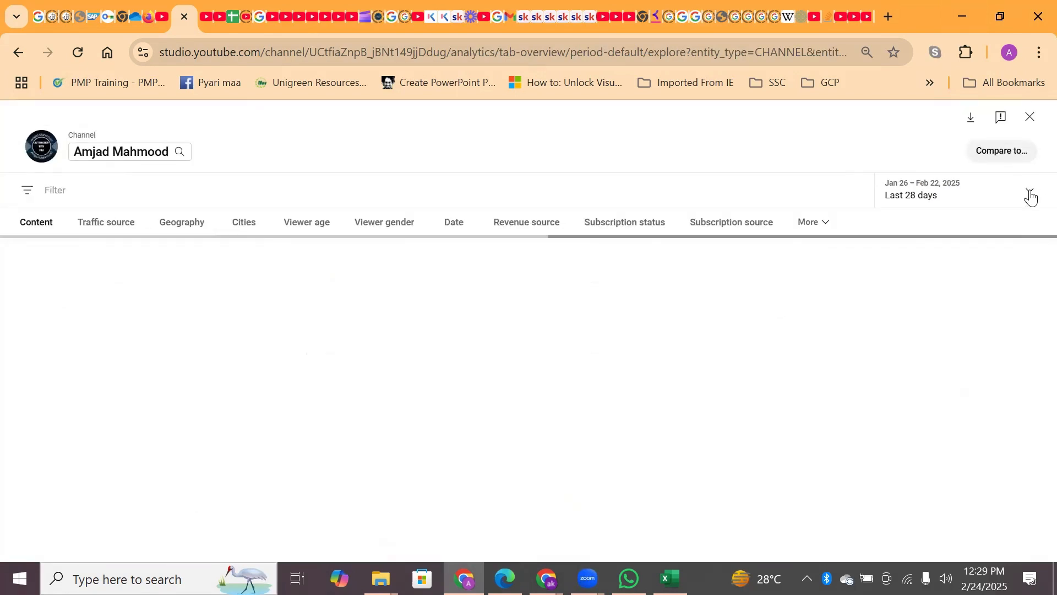
Step: Choose a custom period for the channel report and set its end date to Feb 18, 2025
click(1030, 196)
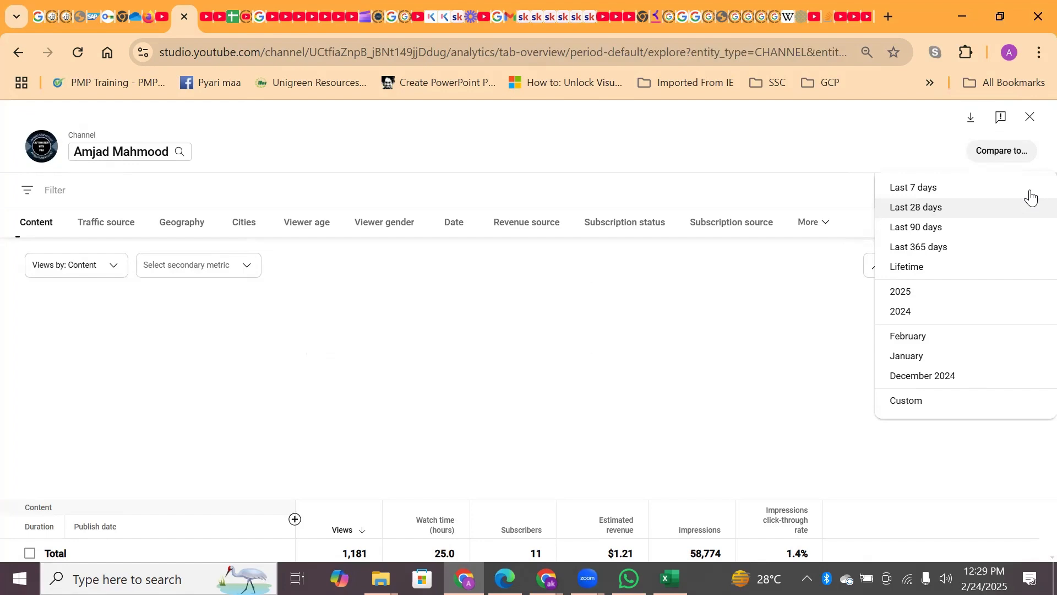
click(921, 408)
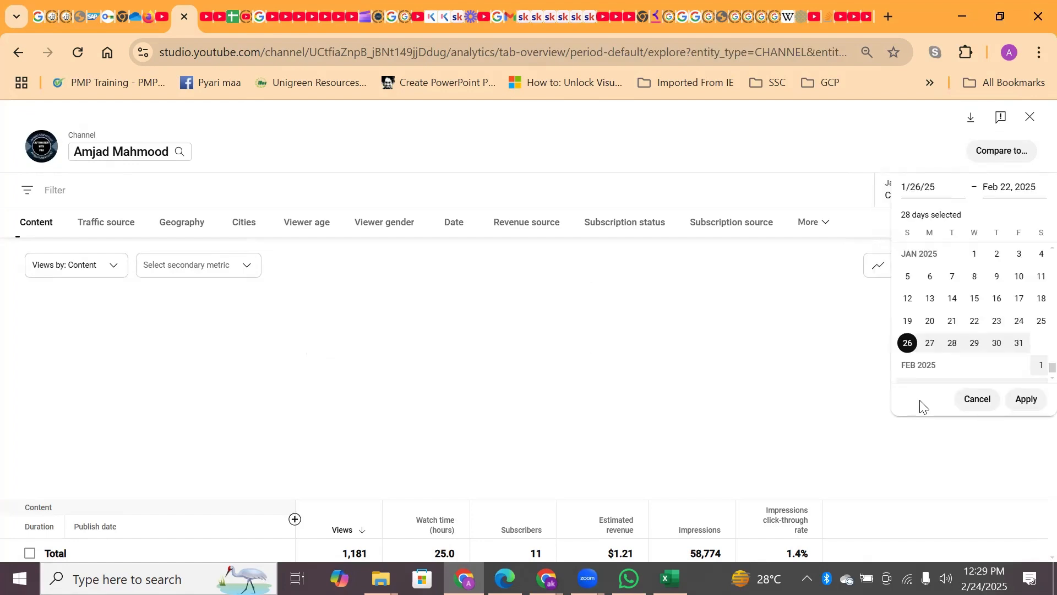
click(1008, 188)
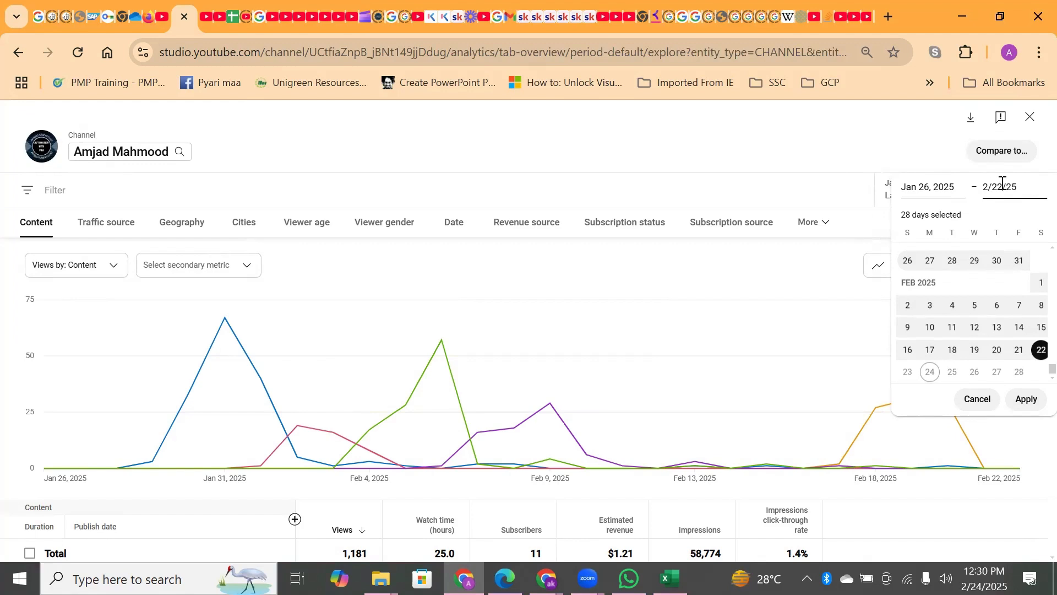
double_click(1003, 183)
text(18)
Step: Set the custom period's start date to 2/18/25 and apply the date range
click(934, 187)
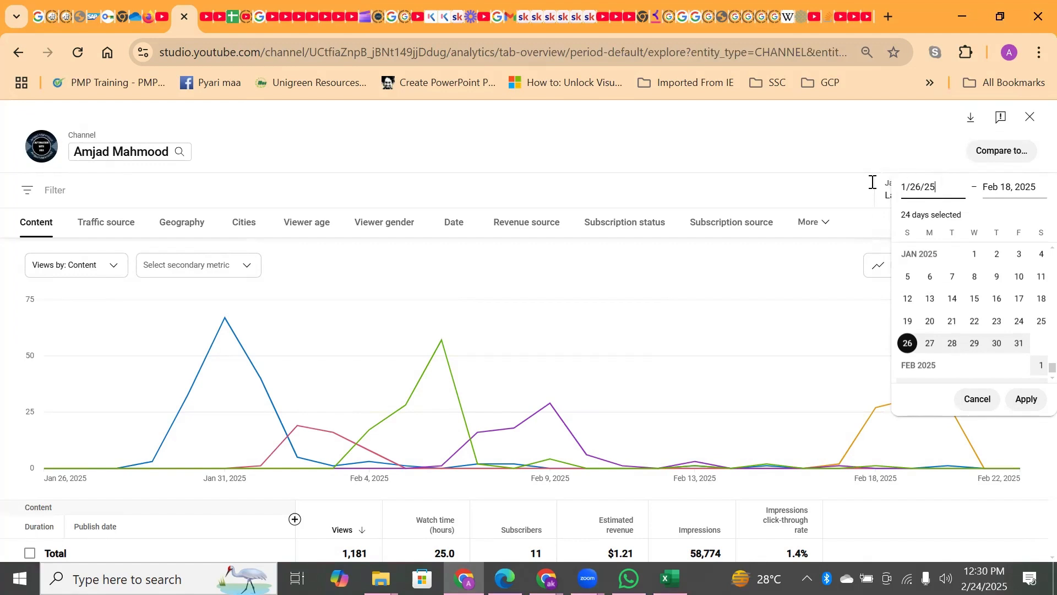
key(Home)
key(shift+Right)
text(2)
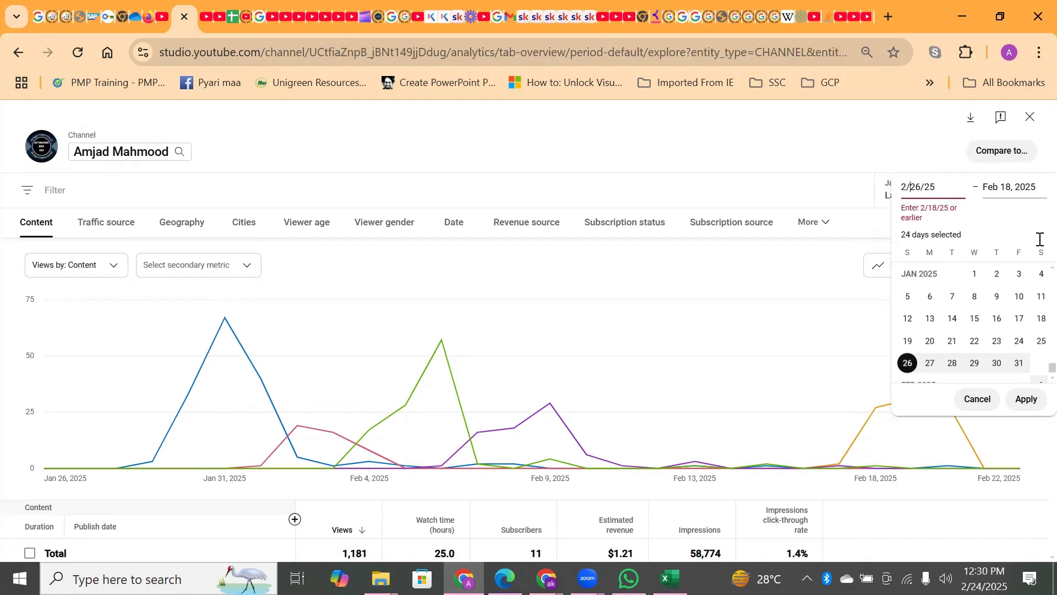
key(shift+Right)
key(shift+Right)
text(18)
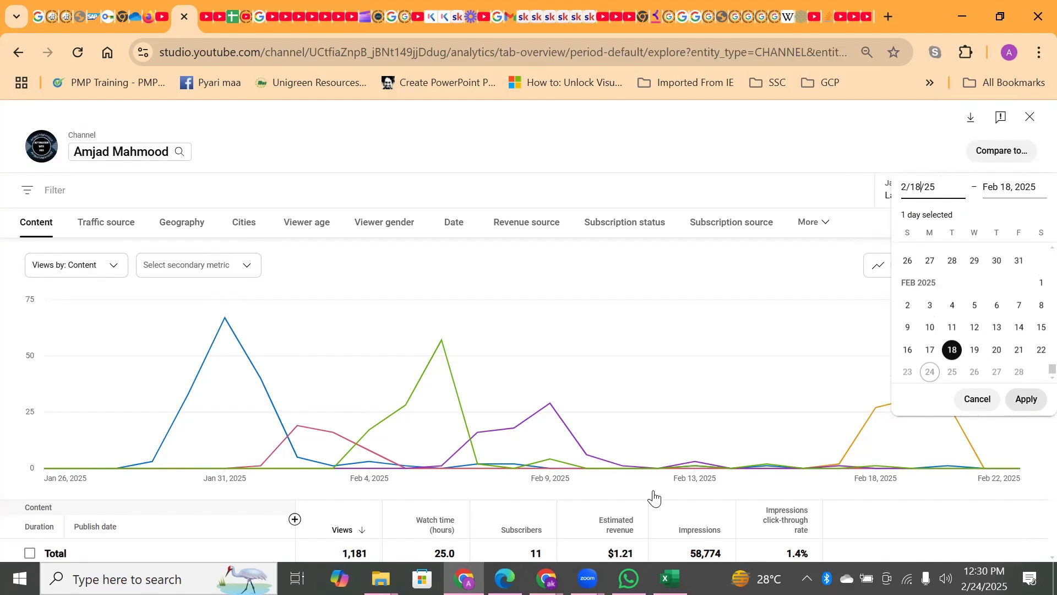
click(1030, 403)
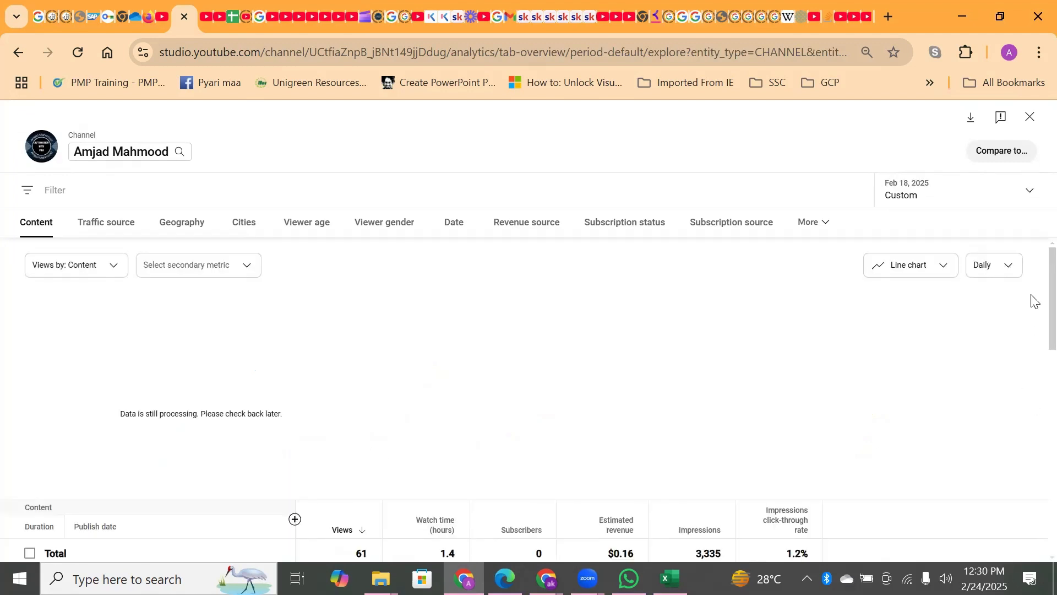
Step: Go through the estimated revenue per video for Feb 18, 2025, down to "How to create a chart in VBA"
scroll(1032, 347, down, 4)
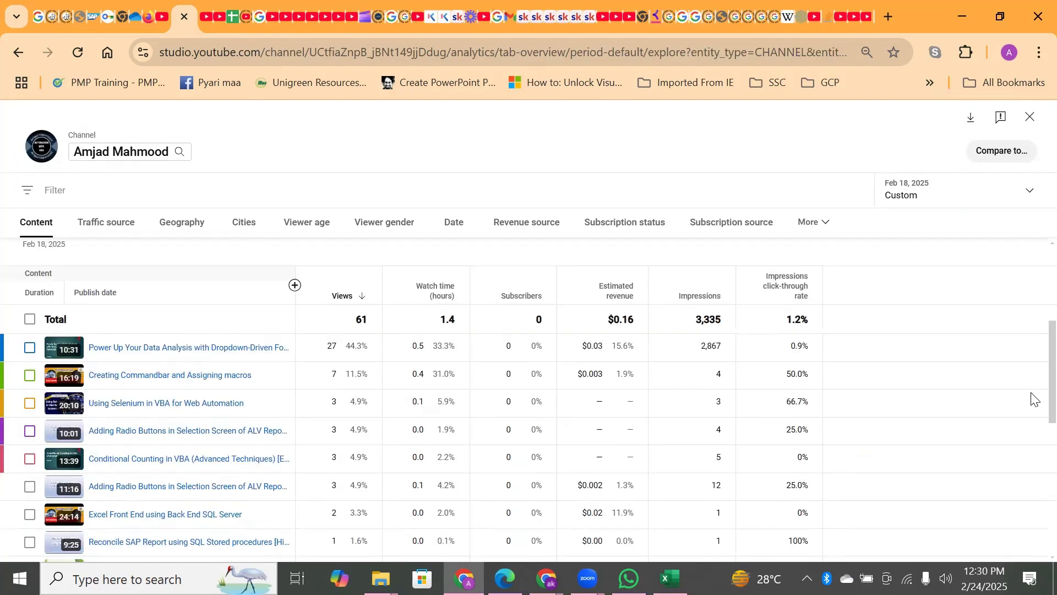
scroll(1032, 413, down, 3)
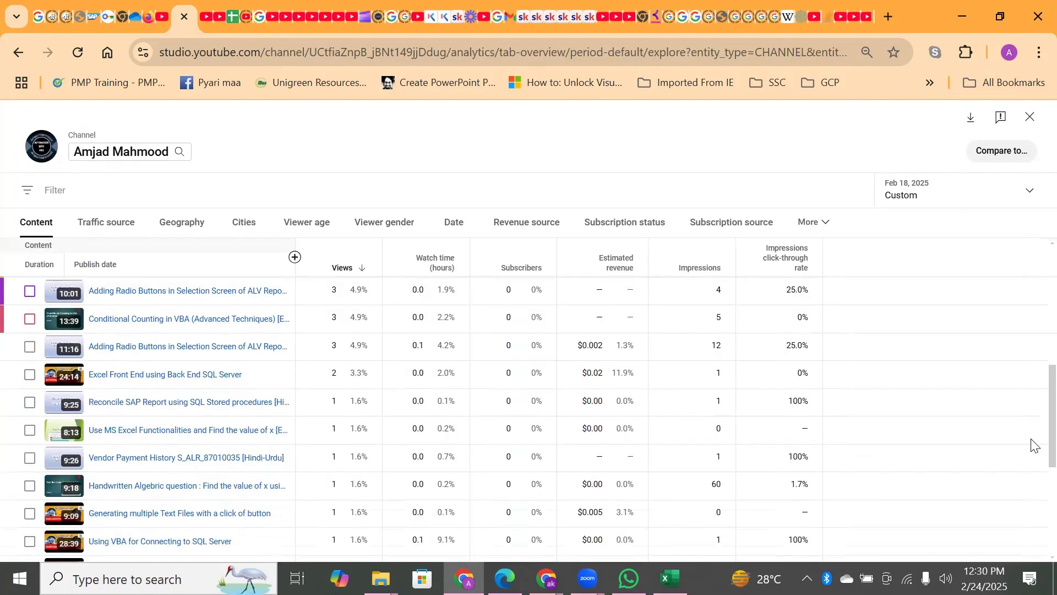
scroll(1032, 446, down, 3)
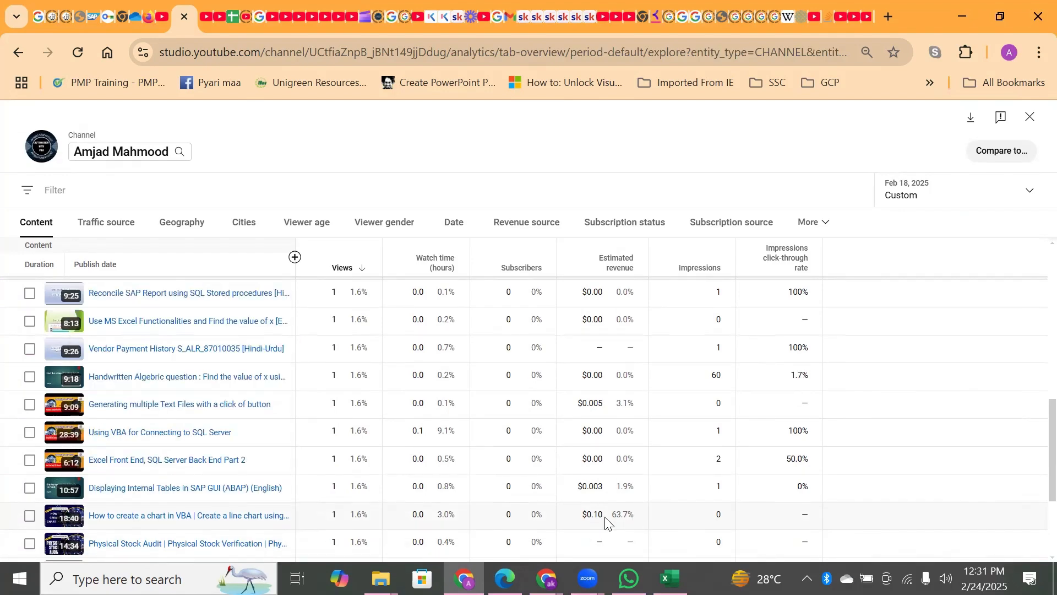
Step: Open the analytics of "How to create a chart in VBA" and examine its detailed views chart since publication
mouse_move(112, 516)
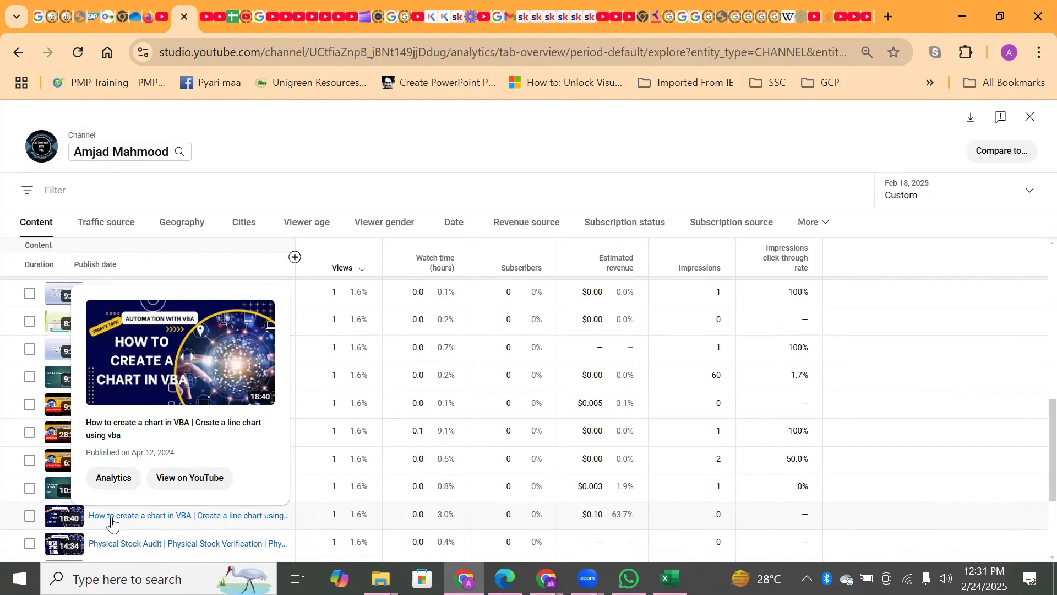
click(115, 477)
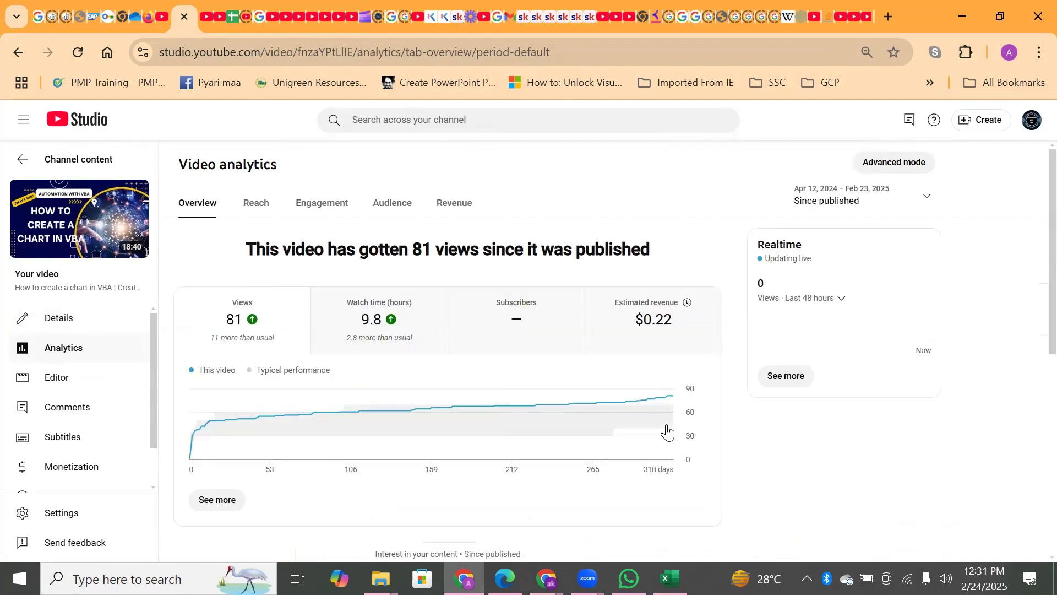
mouse_move(667, 432)
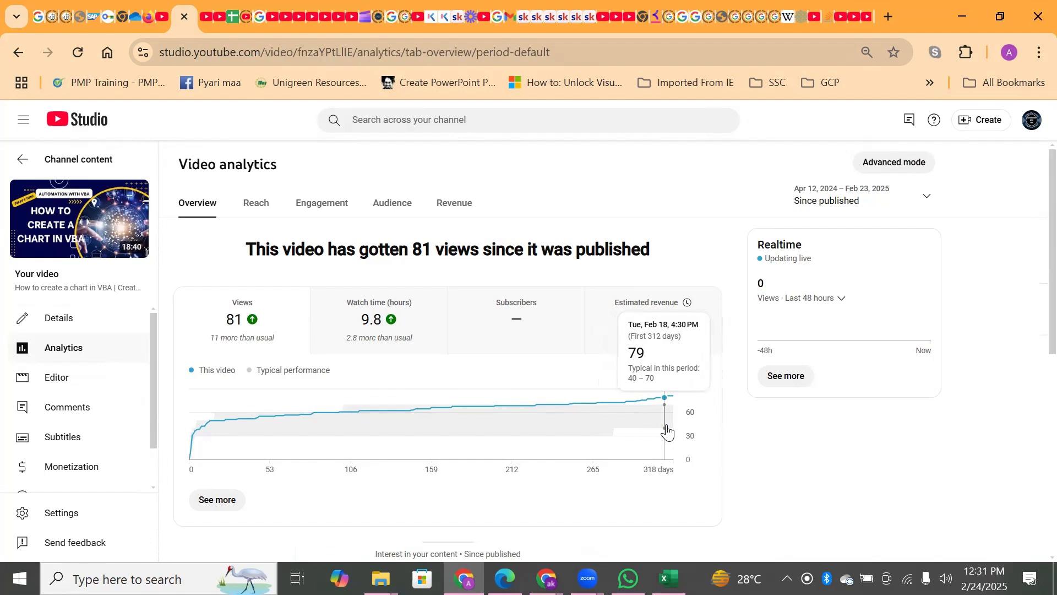
click(218, 500)
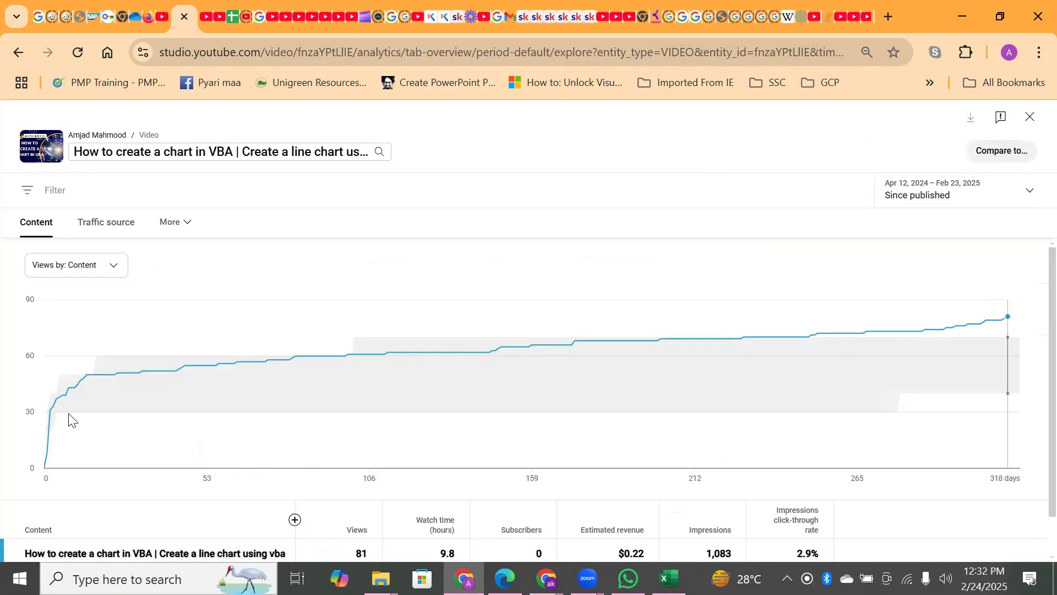
mouse_move(1010, 325)
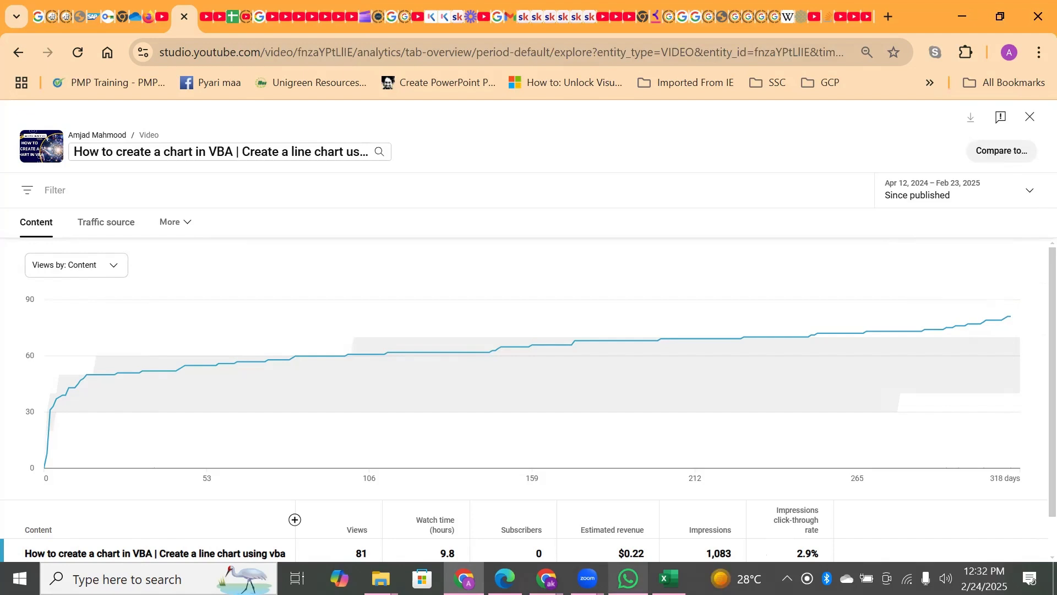
Step: Switch back to the Excel workbook and check the filtered 20250218 revenue values from row 5 to row 641
key(alt+Tab)
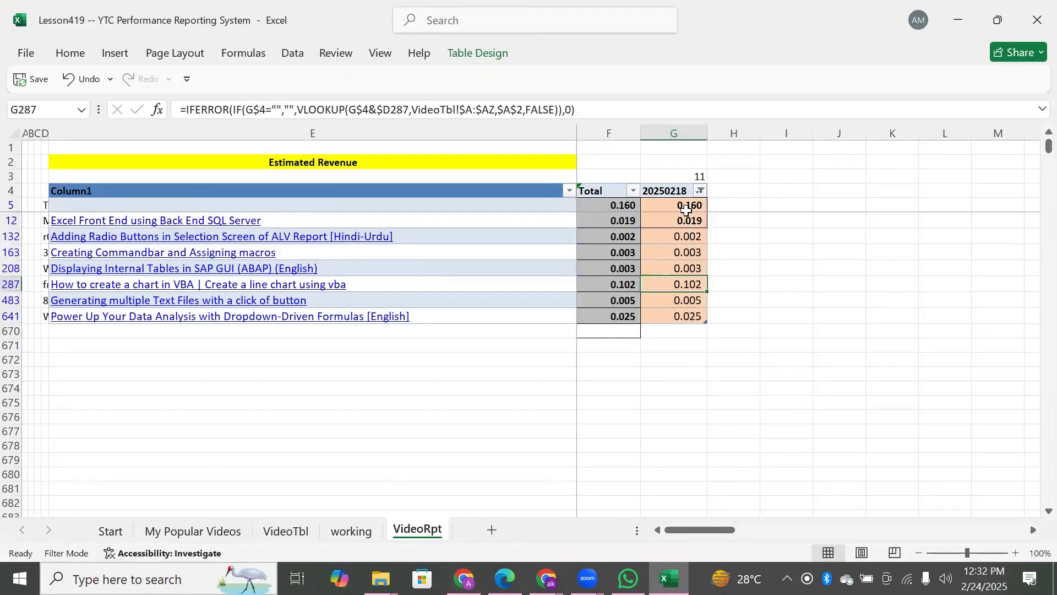
drag(686, 210, 691, 322)
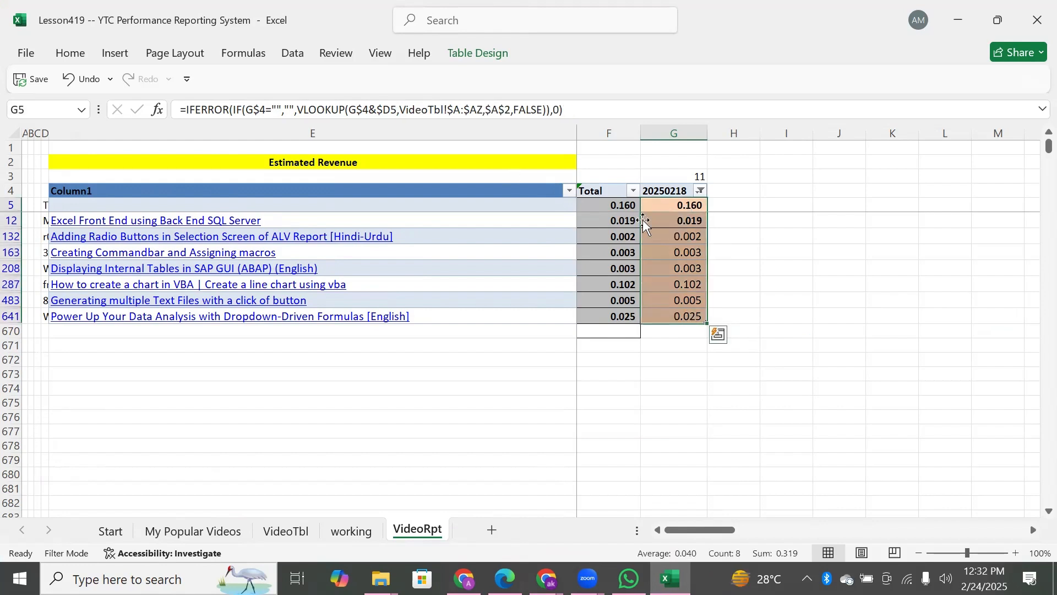
click(703, 221)
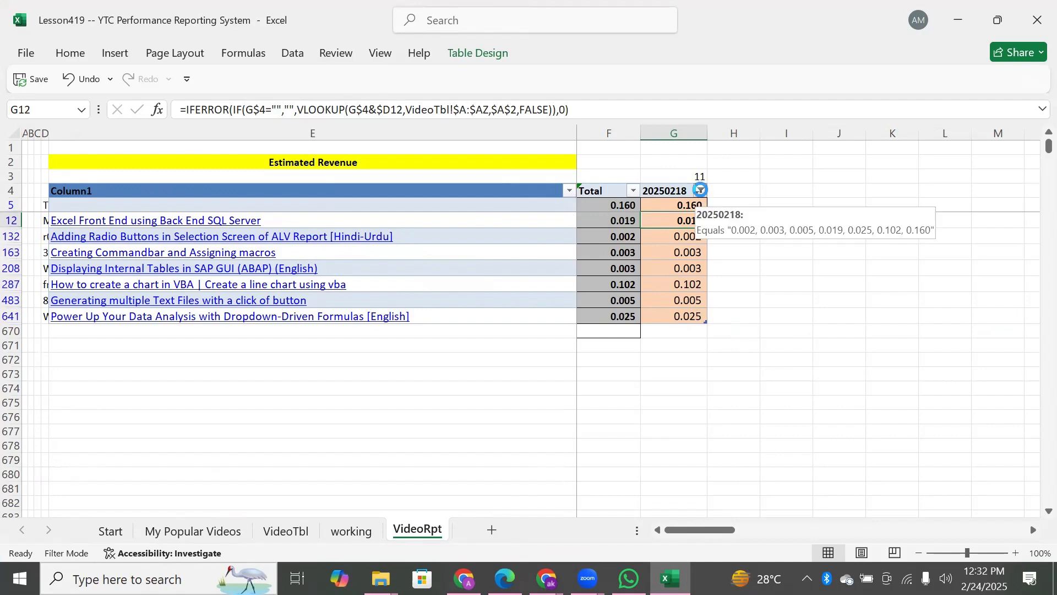
Step: Clear the filter from the 20250218 column and examine the unfiltered rows with "-" entries
click(700, 190)
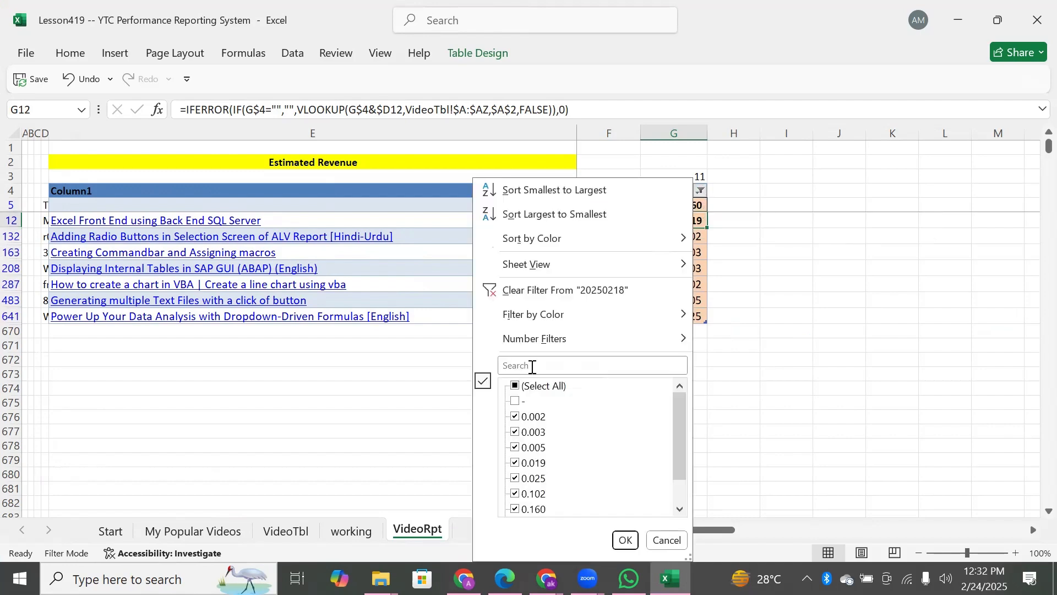
click(570, 290)
click(668, 191)
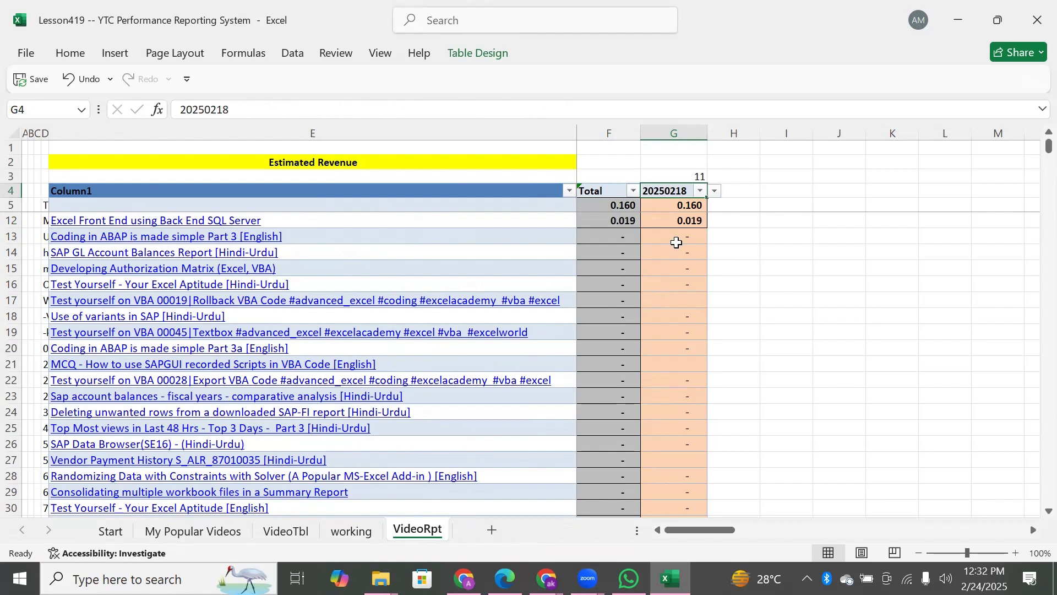
click(676, 237)
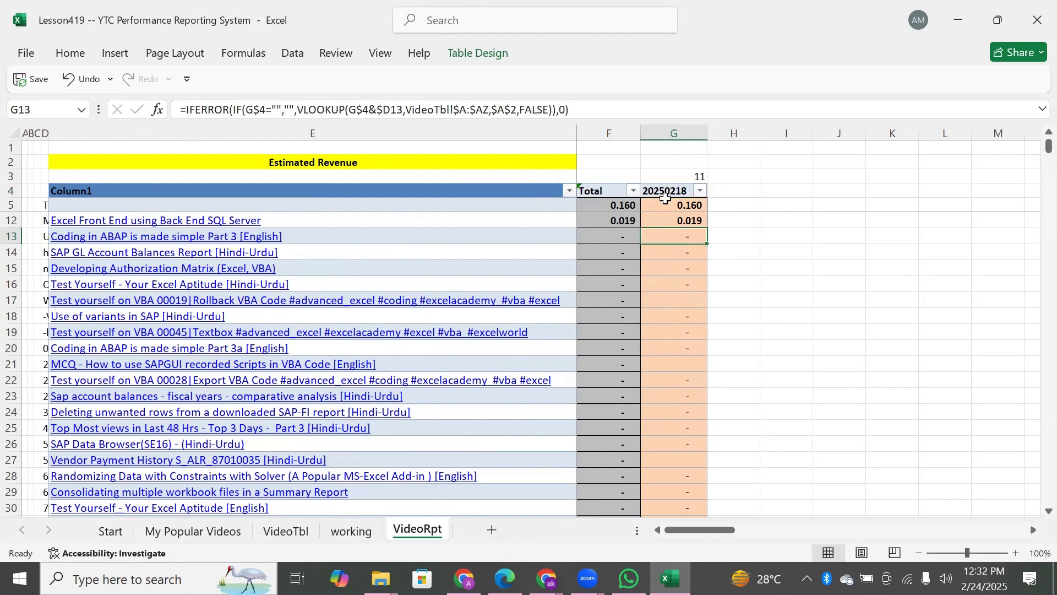
click(683, 192)
drag(684, 240, 681, 411)
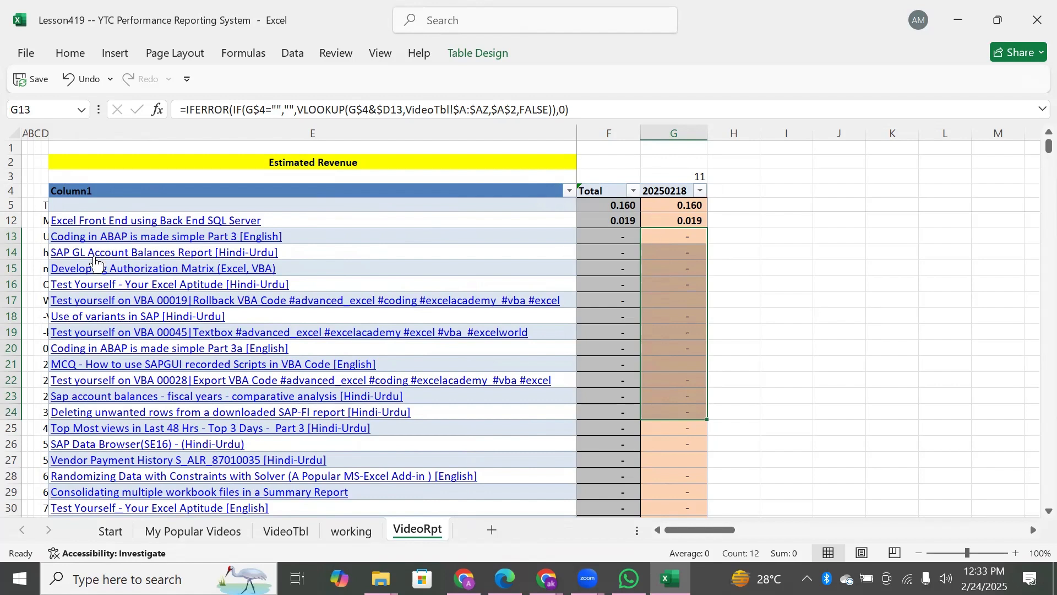
Step: Filter the 20250218 column again to exclude the "-" entries and the blanks
click(660, 188)
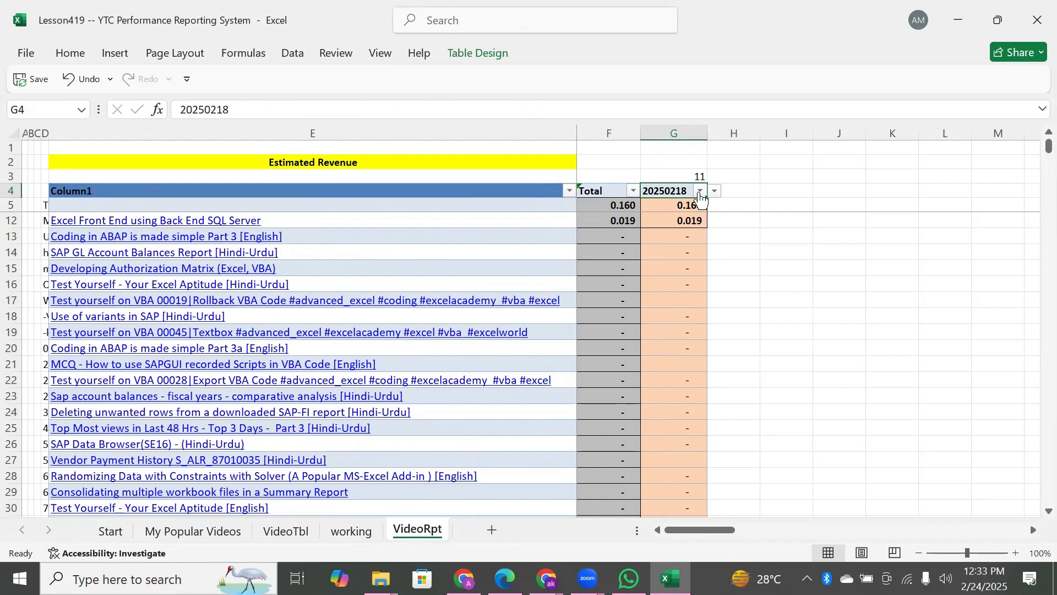
click(700, 192)
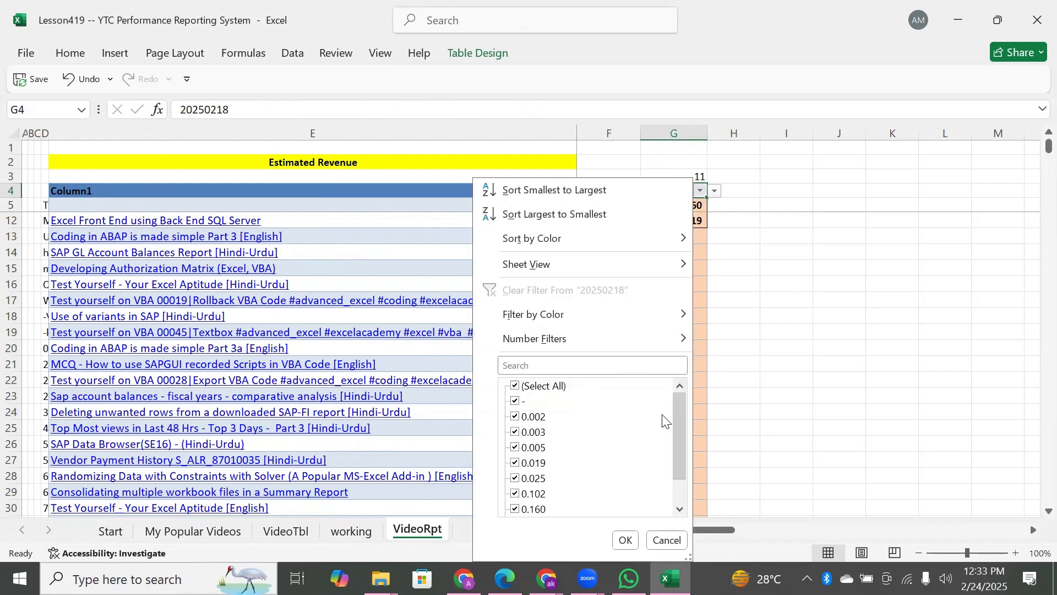
scroll(672, 471, down, 1)
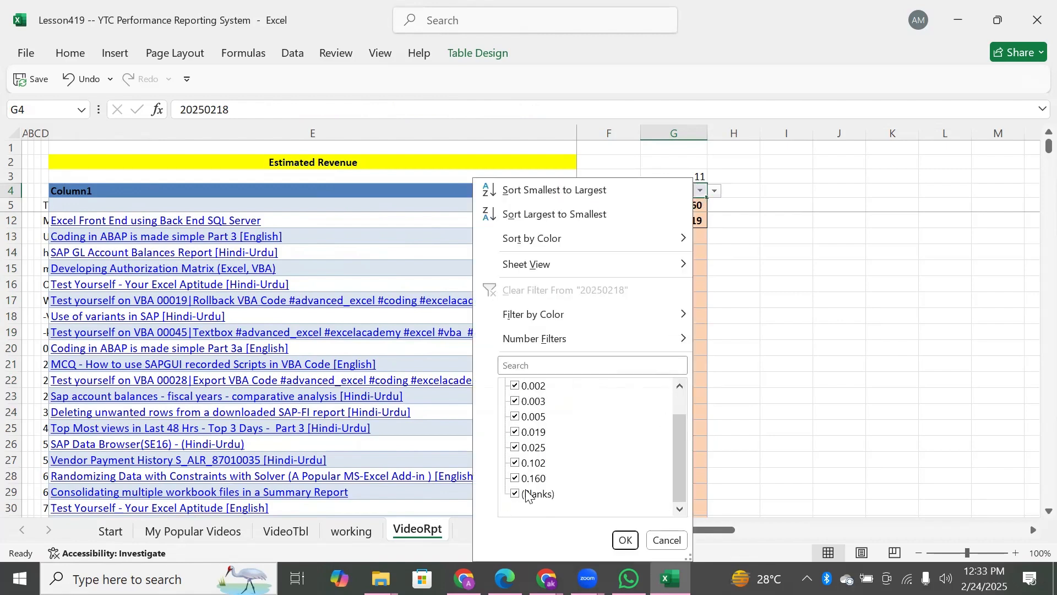
click(527, 493)
click(624, 541)
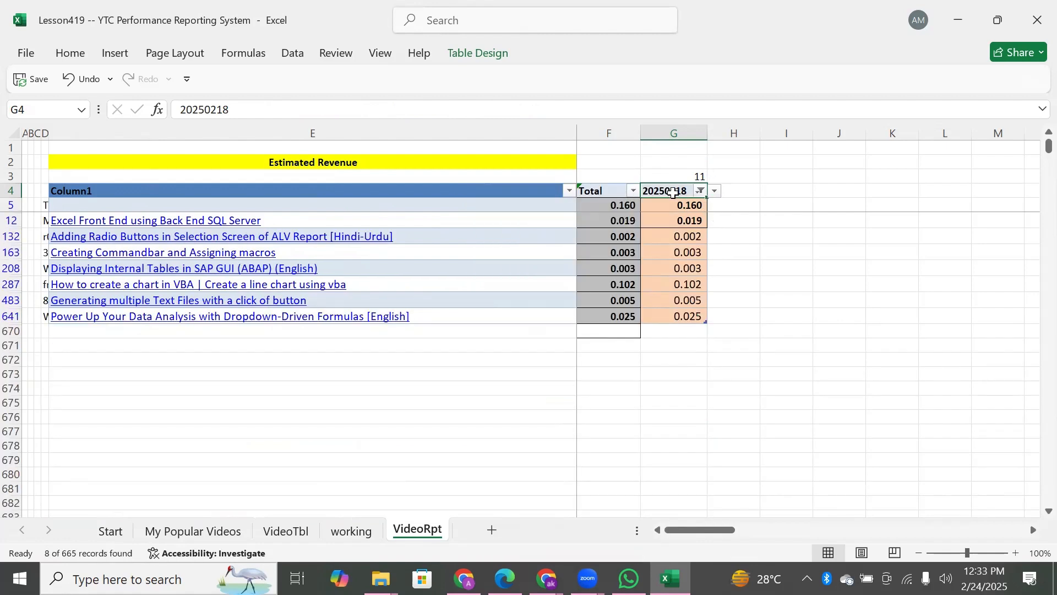
Step: Check the filtered video revenues from row 12 to row 641, then select the Estimated Revenue title cell
key(Down)
key(Down)
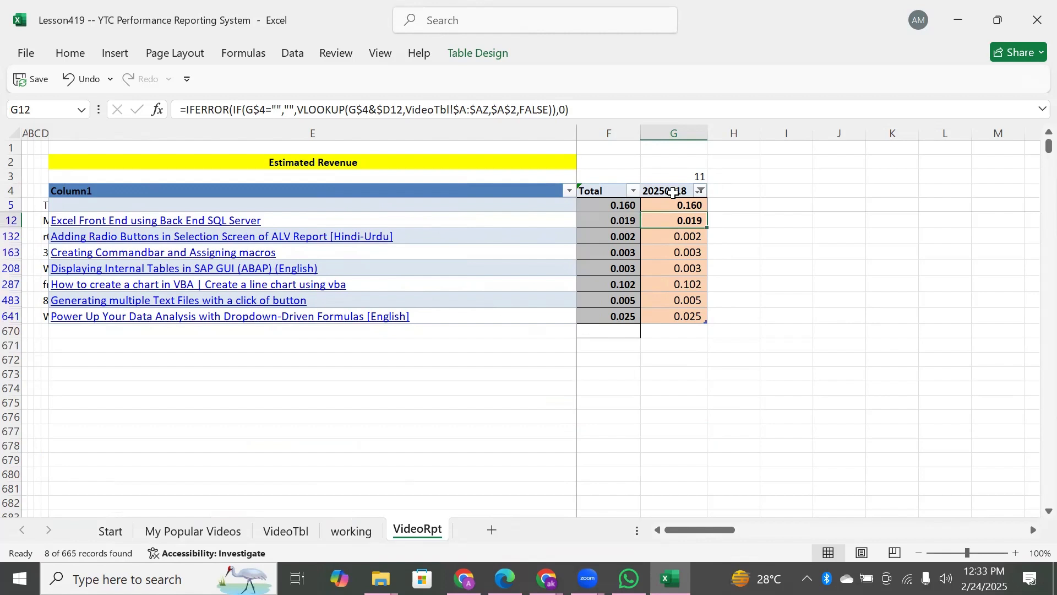
drag(677, 220, 674, 309)
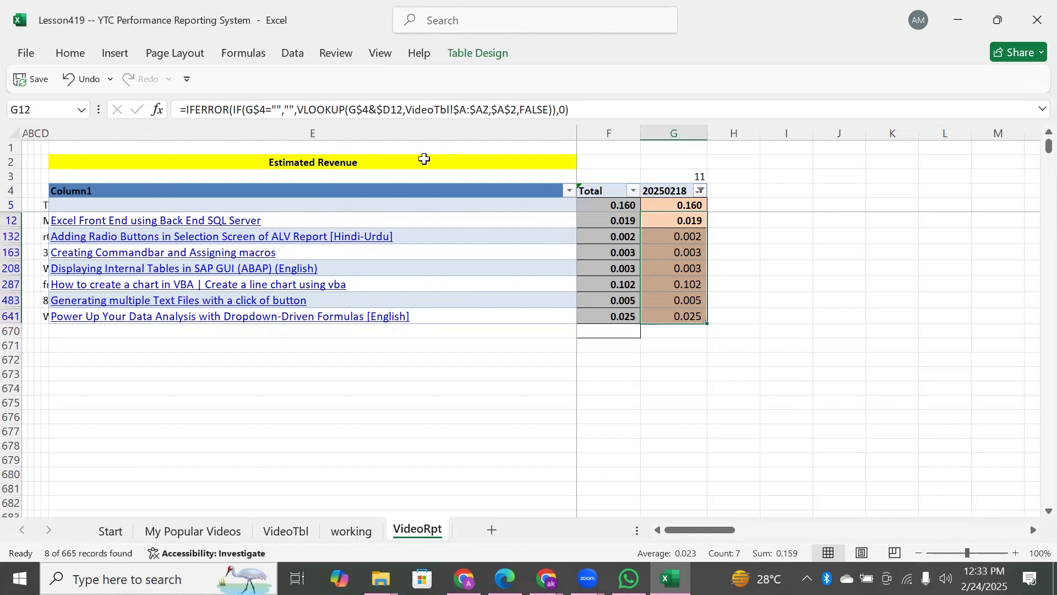
click(425, 160)
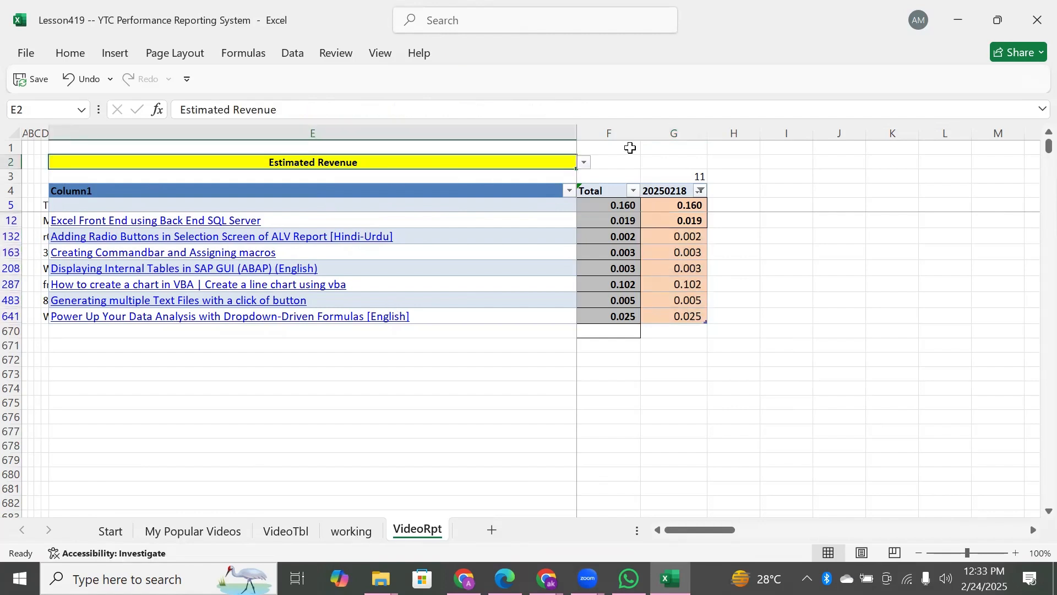
Step: Rerun the Estimated Revenue selection in the report title cell and decline the data refresh
click(584, 164)
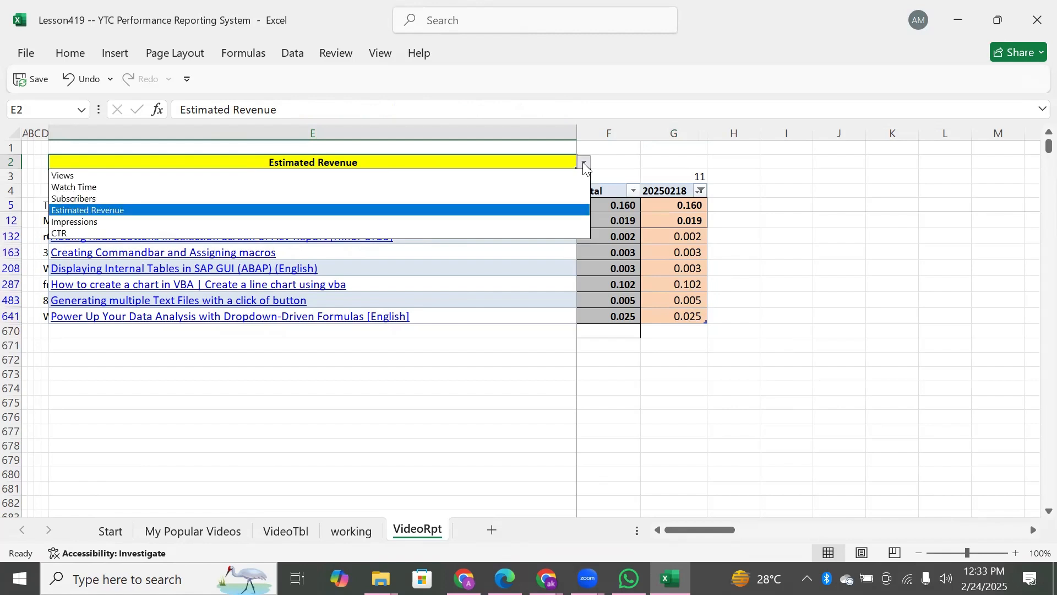
key(Escape)
click(110, 530)
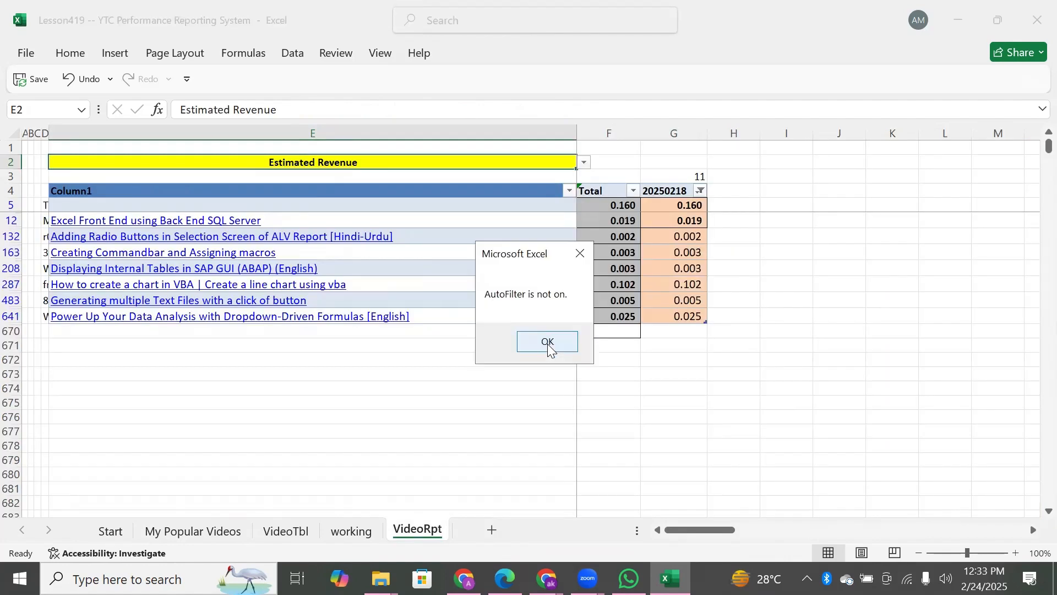
click(545, 341)
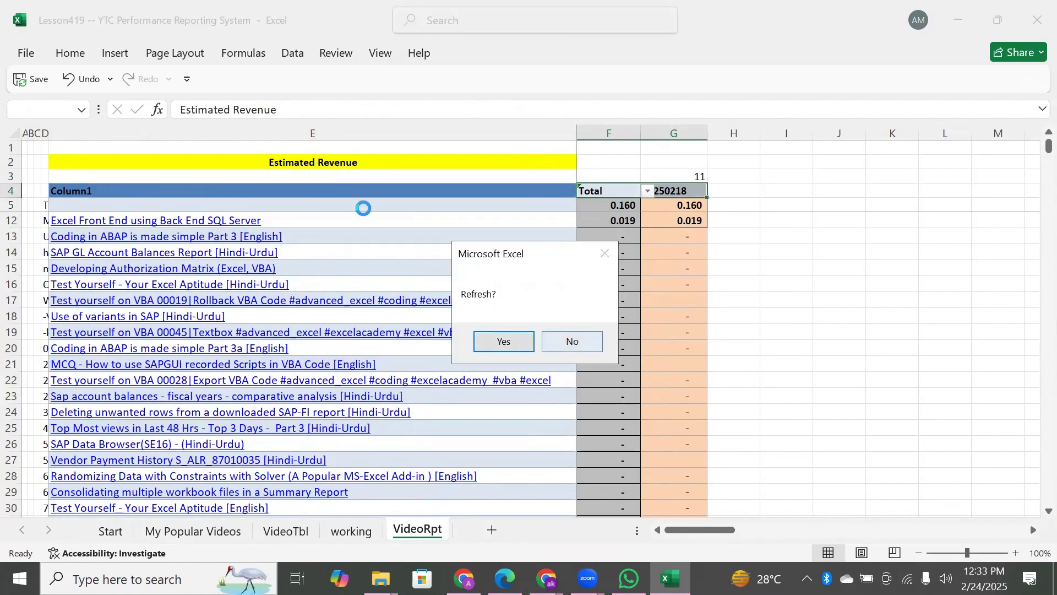
click(569, 344)
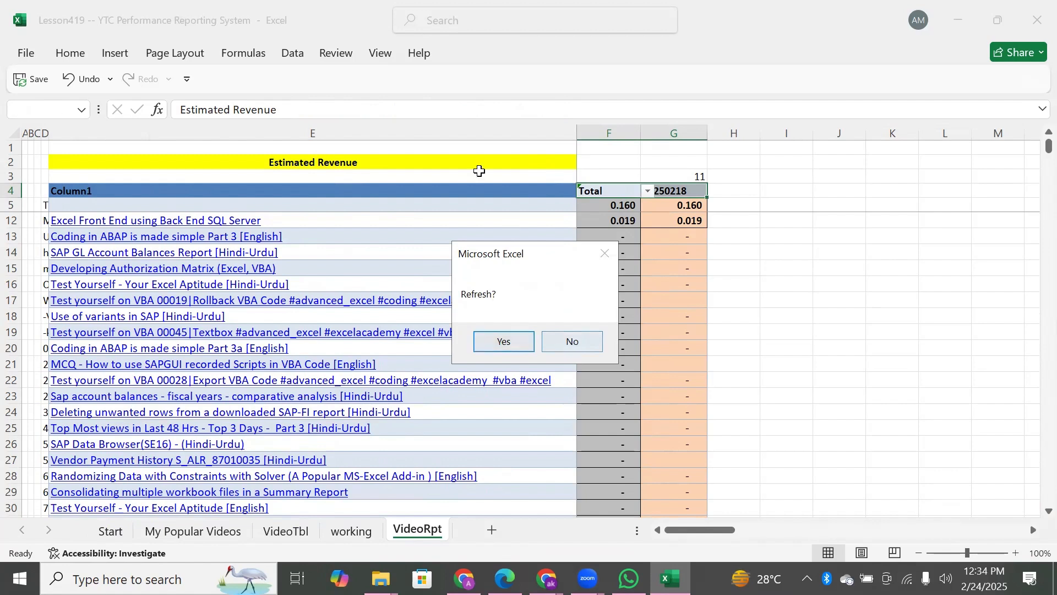
Step: Switch the report metric in cell E2 to Views and let the report update
click(474, 165)
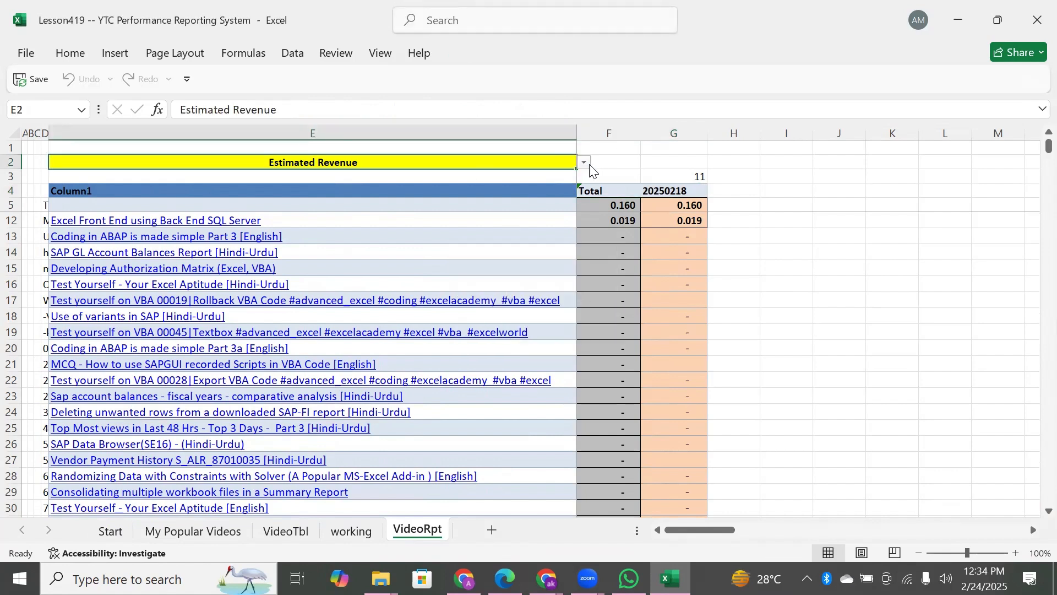
click(584, 162)
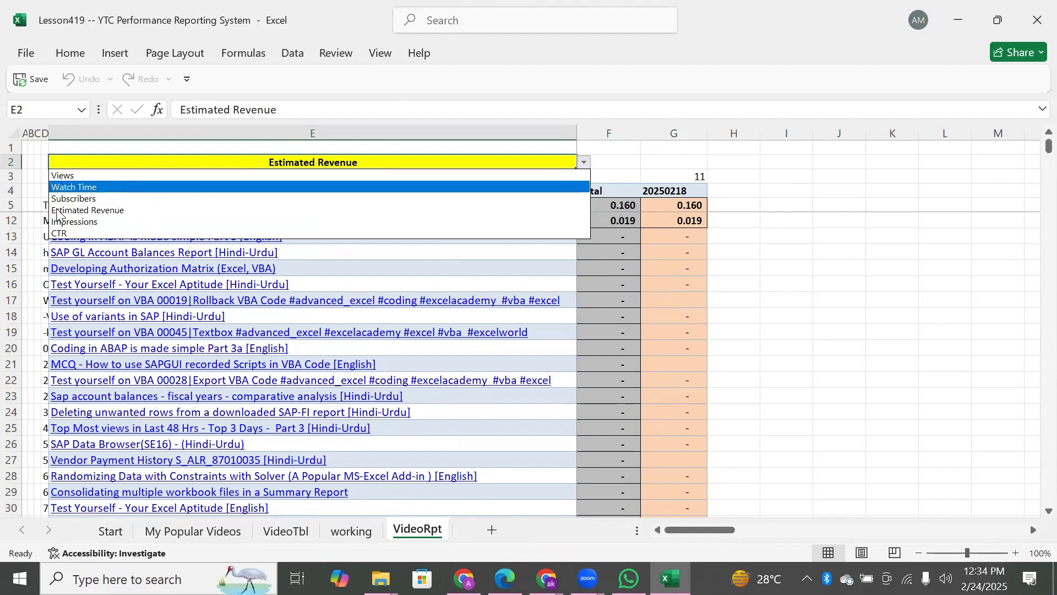
click(59, 177)
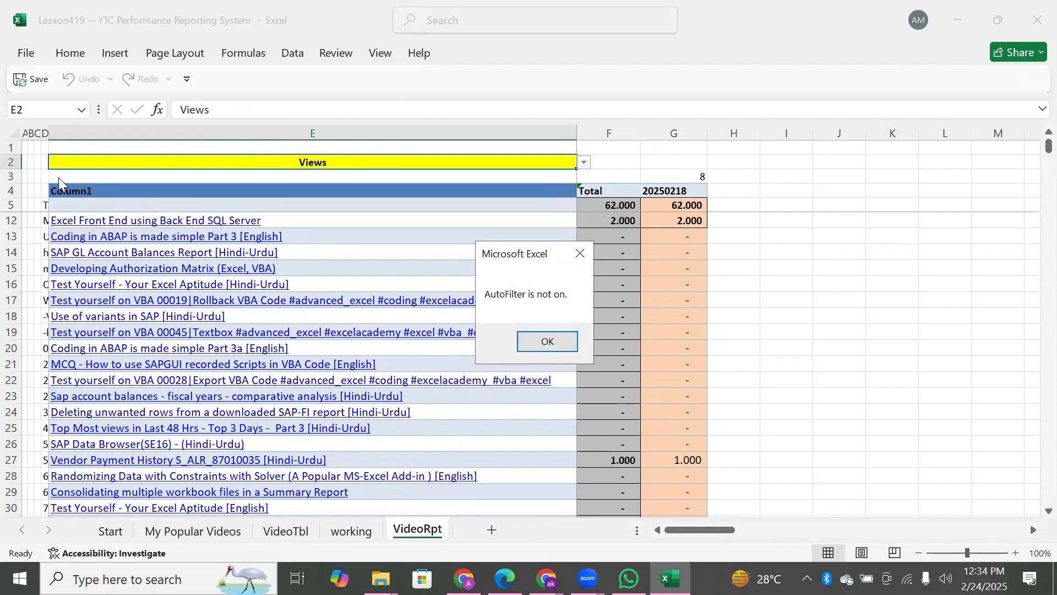
key(Return)
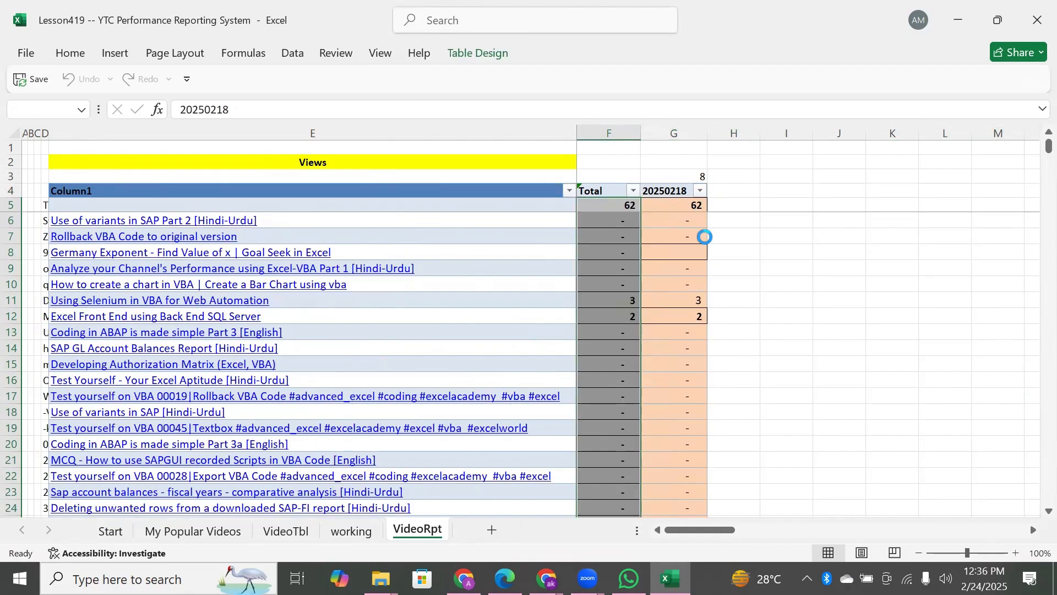
Step: Filter the 20250218 column of the Views report to exclude the "-" entries and the blanks
click(617, 209)
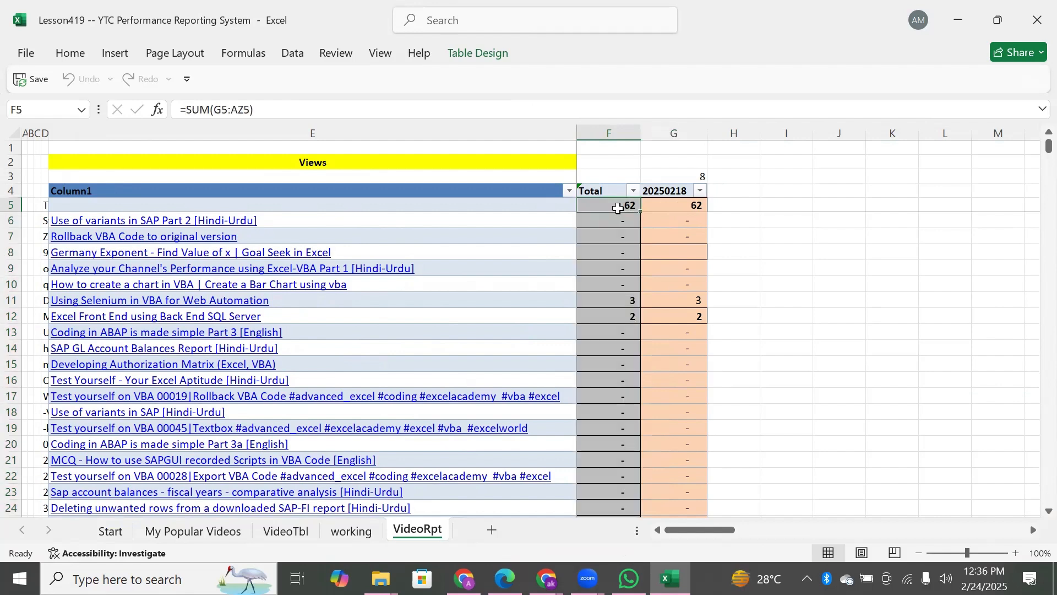
click(676, 206)
key(Up)
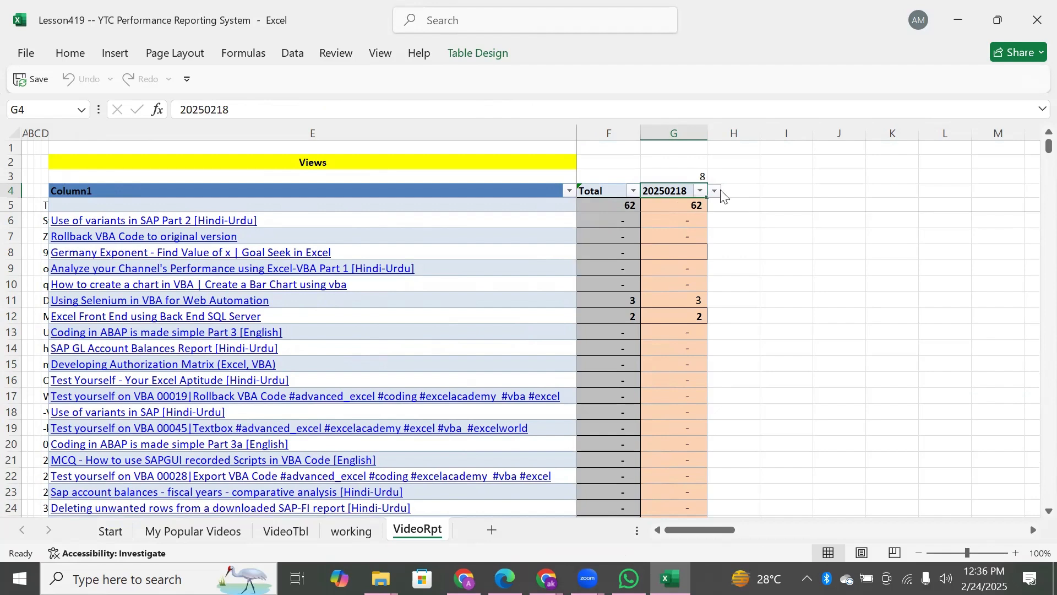
click(715, 191)
click(697, 196)
key(alt+Down)
click(515, 400)
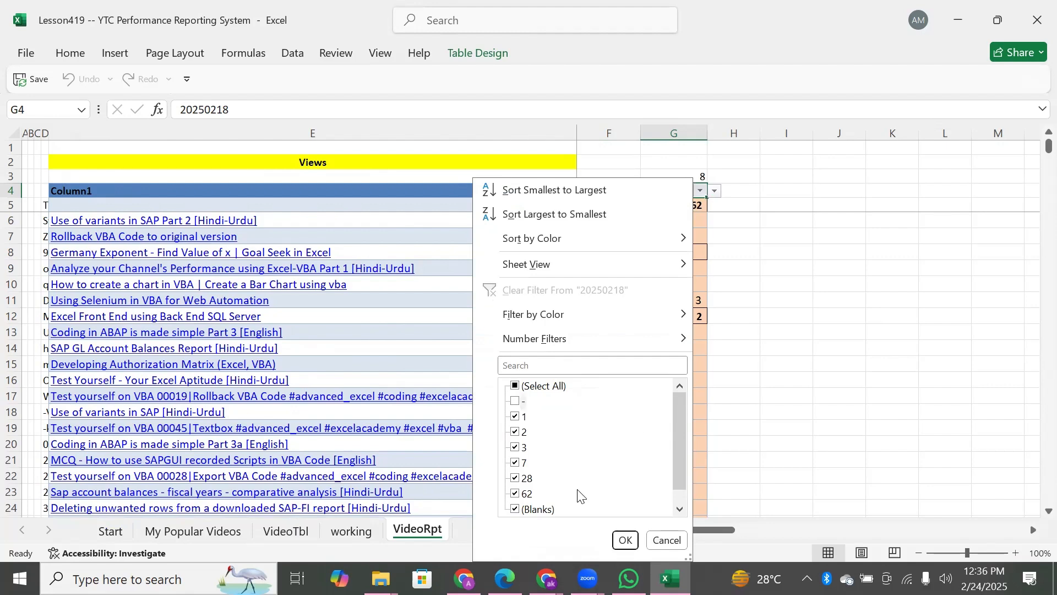
scroll(526, 498, down, 1)
click(515, 493)
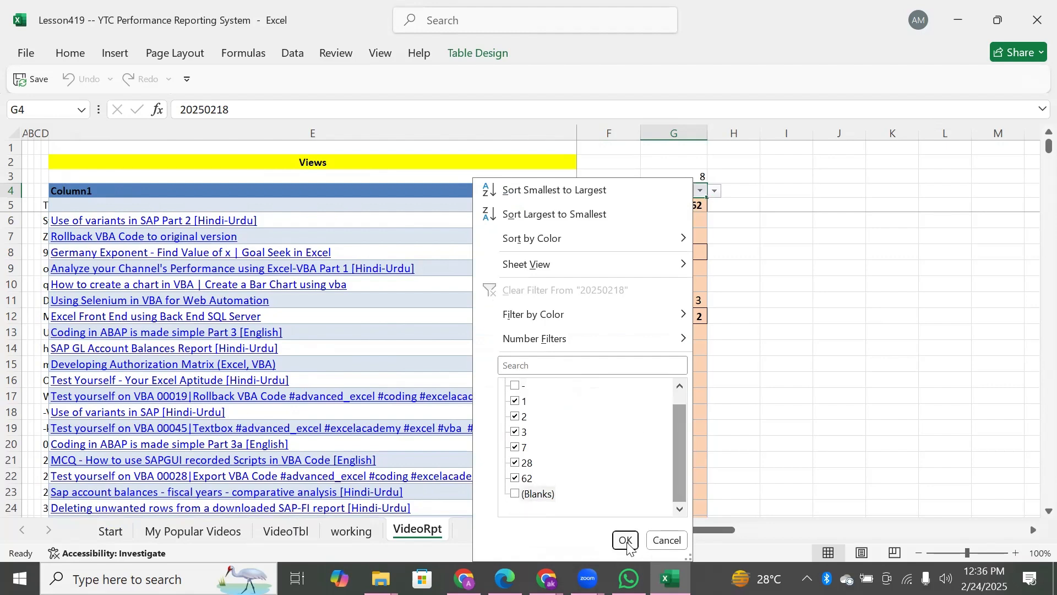
click(627, 545)
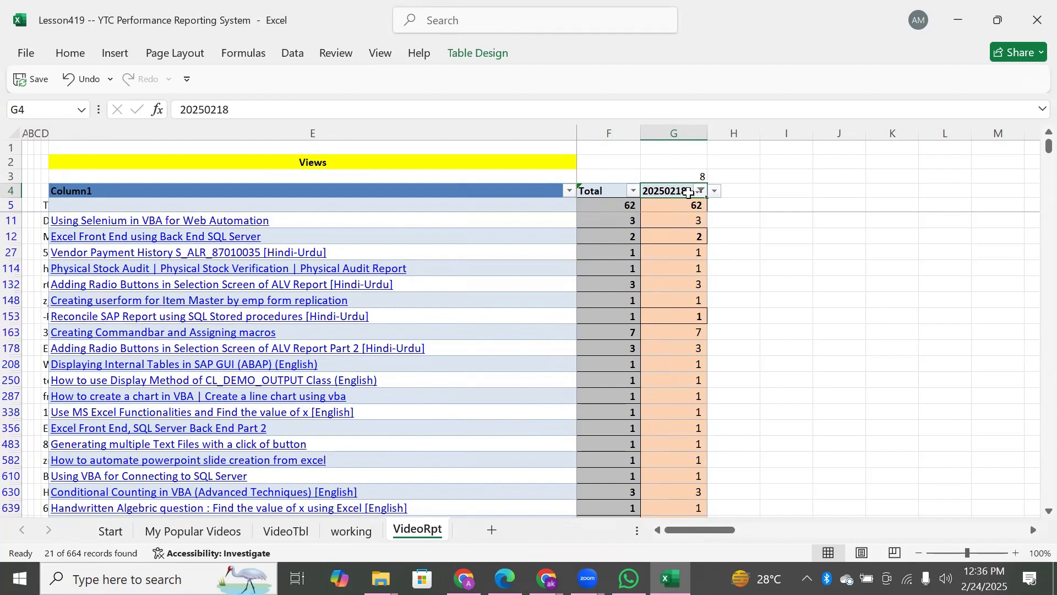
Step: Check the 20250218 total in row 5 against the sum of the filtered video views from row 11 to row 641
click(675, 205)
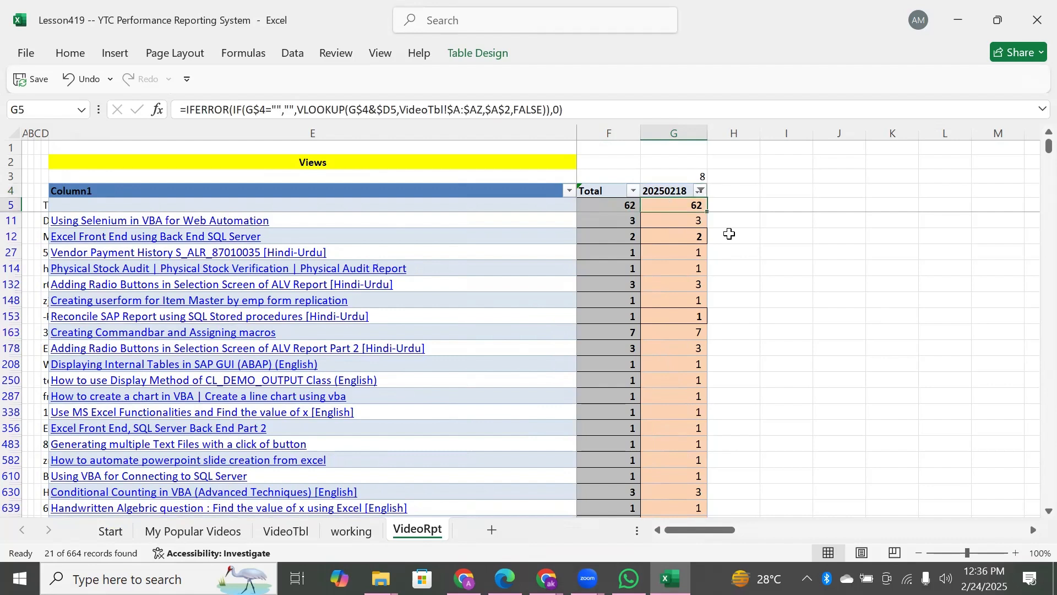
click(698, 220)
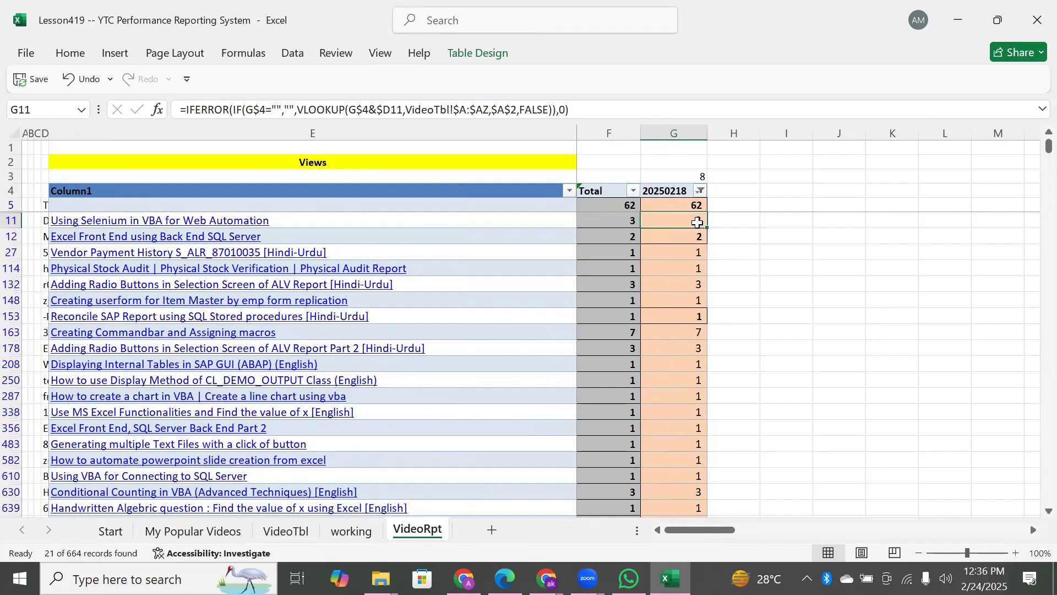
click(685, 204)
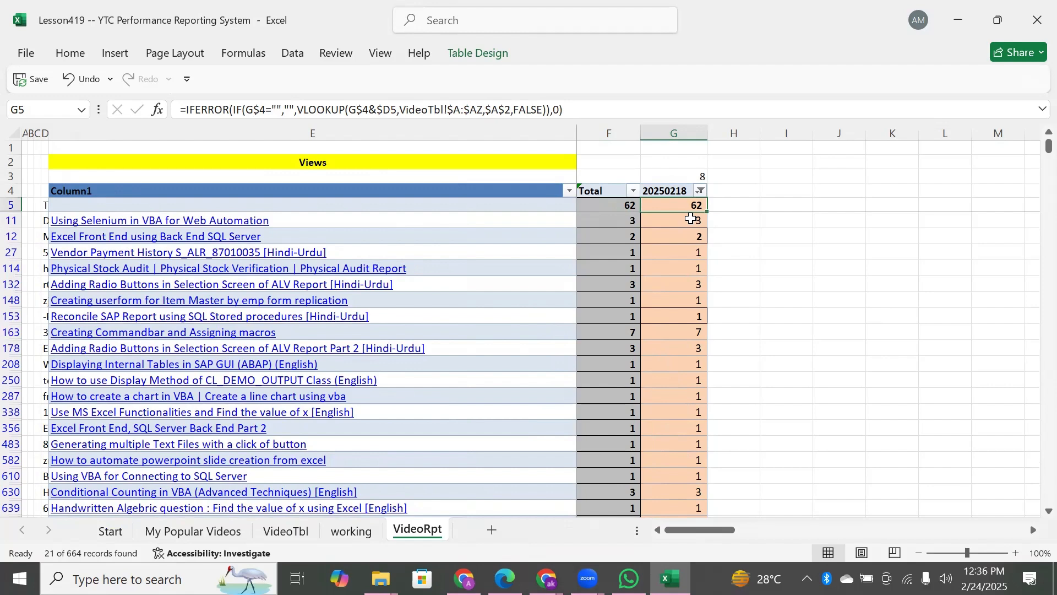
drag(691, 219, 662, 499)
drag(793, 555, 793, 555)
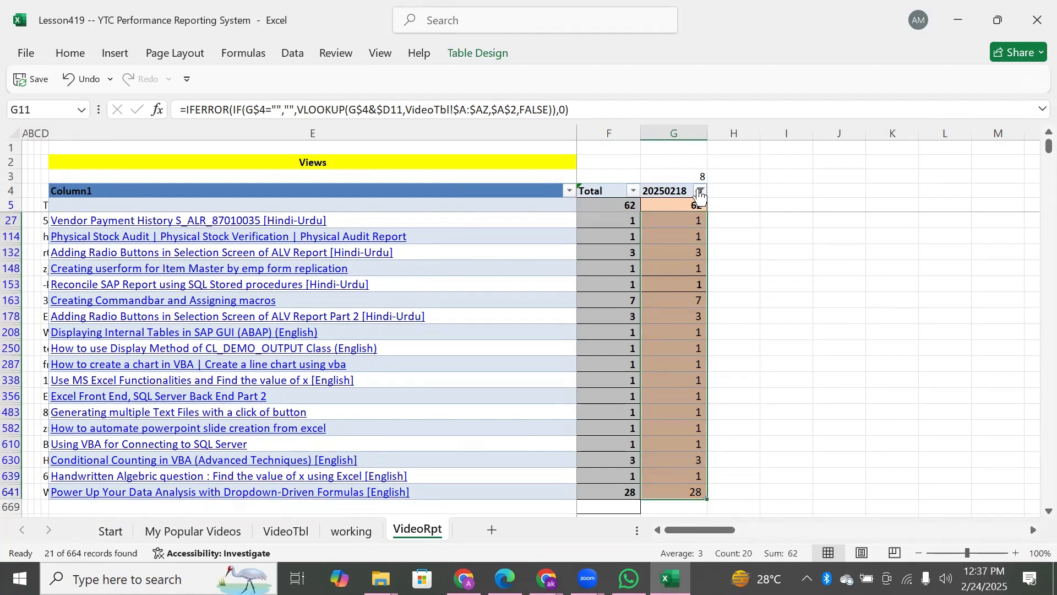
click(642, 237)
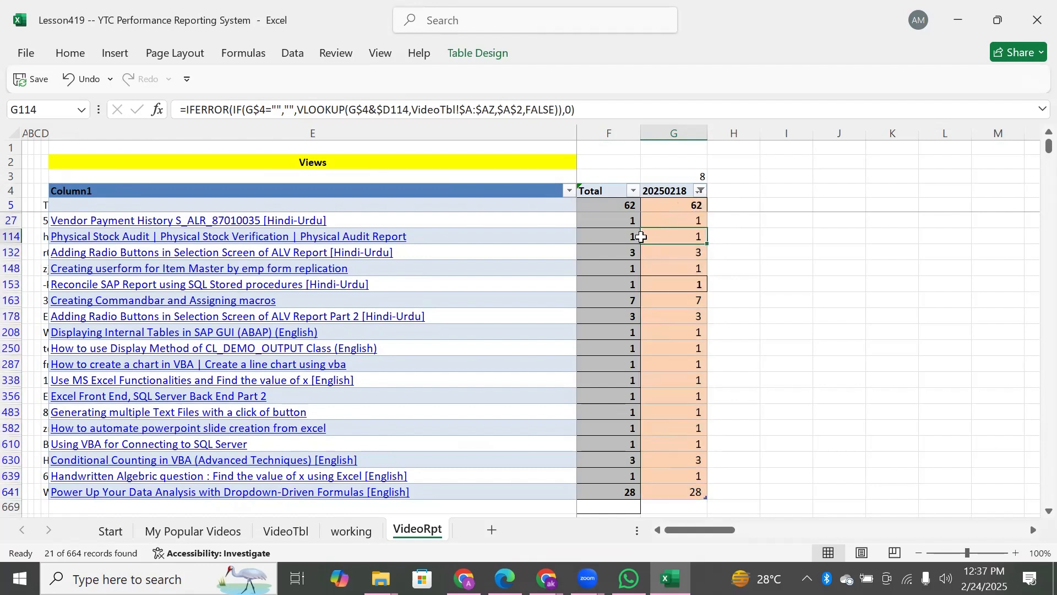
click(698, 491)
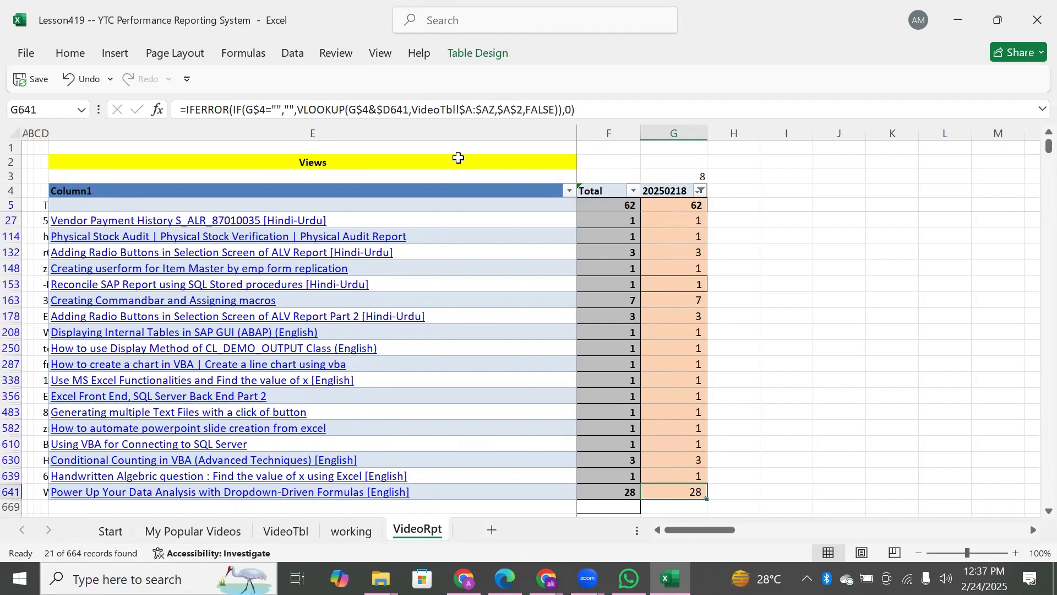
Step: Review the metric choices in the Views title cell, then select the Total and 20250218 values from row 5 to row 641
click(575, 161)
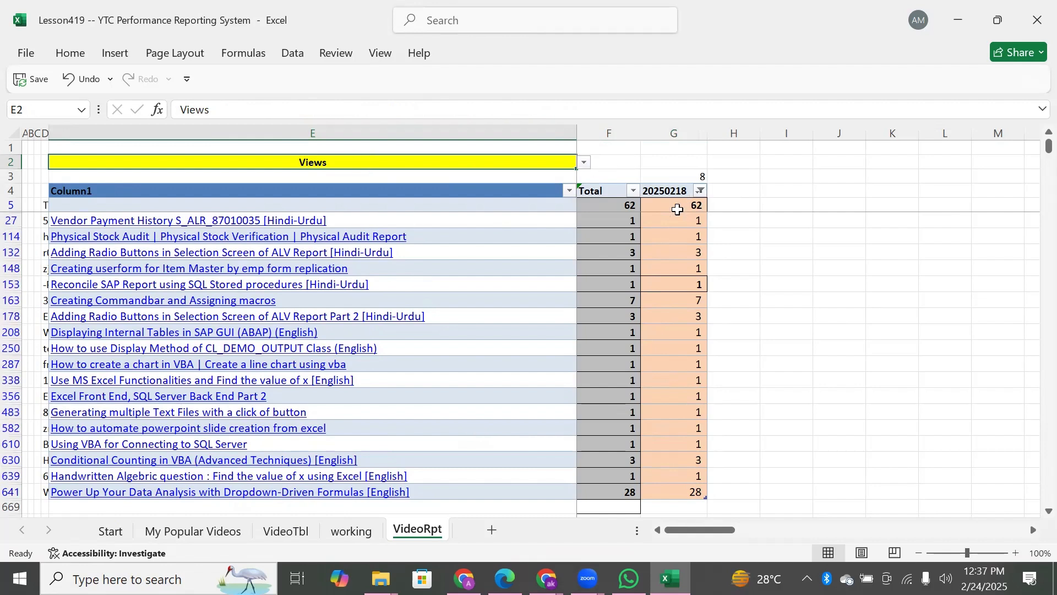
click(584, 165)
click(584, 164)
drag(678, 222, 670, 380)
drag(604, 204, 683, 488)
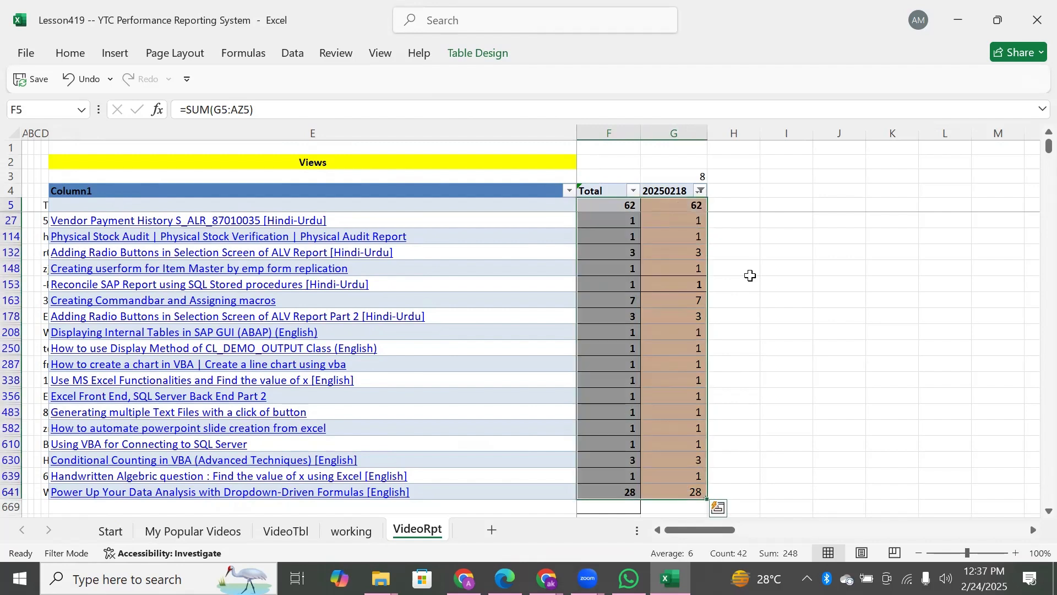